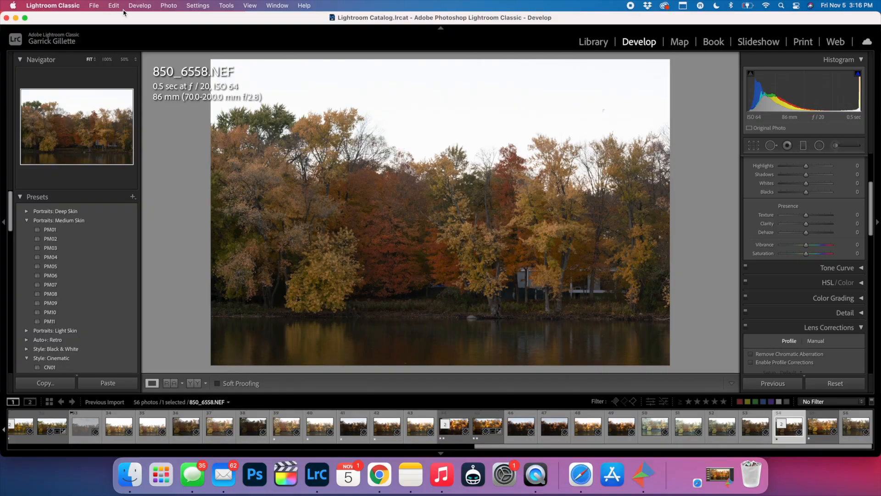
# - Undo the settings reset to bring back the photo's earlier edits, and reset all develop settings again
pyautogui.click(114, 5)
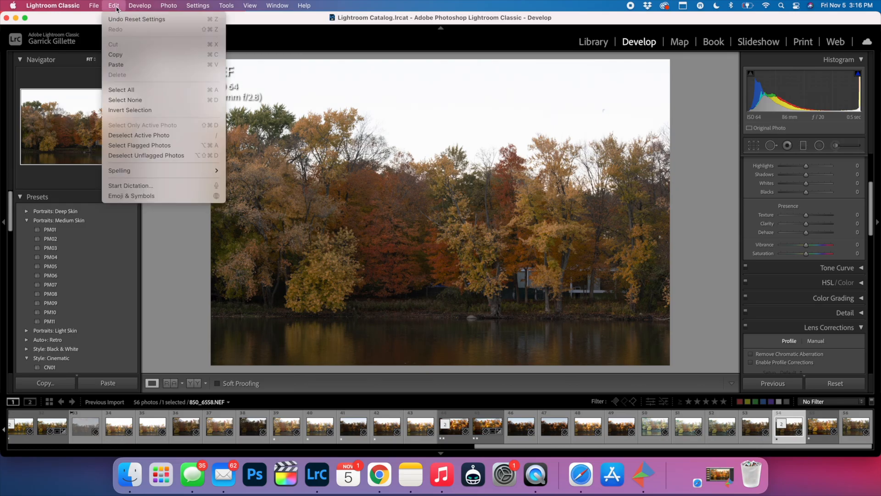
pyautogui.click(125, 15)
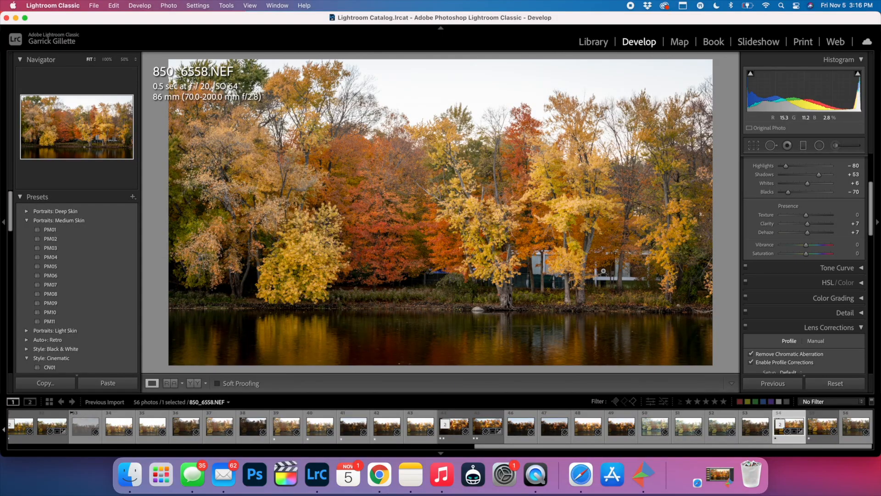
pyautogui.click(829, 383)
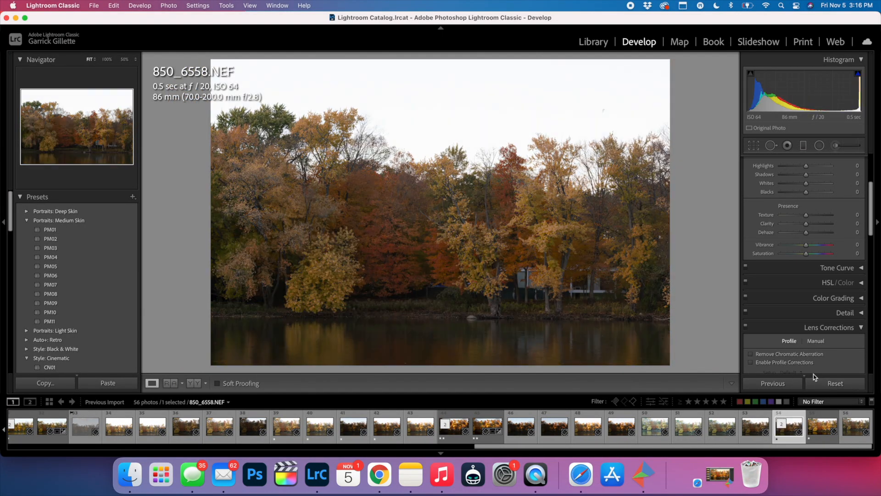
# - Crop the photo to a 16 x 9 aspect ratio, repositioning the image slightly upward within the frame to trim more sky
pyautogui.scroll(5, 800, 335)
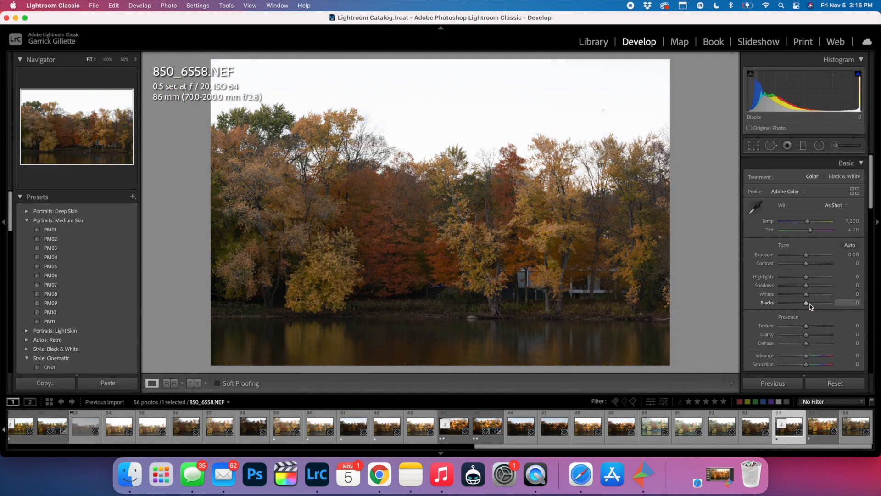
pyautogui.click(753, 146)
pyautogui.click(836, 178)
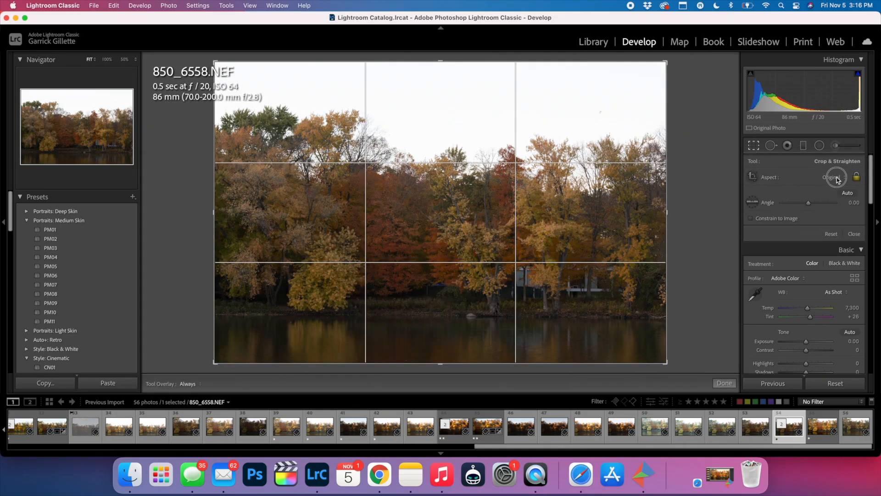
pyautogui.click(824, 270)
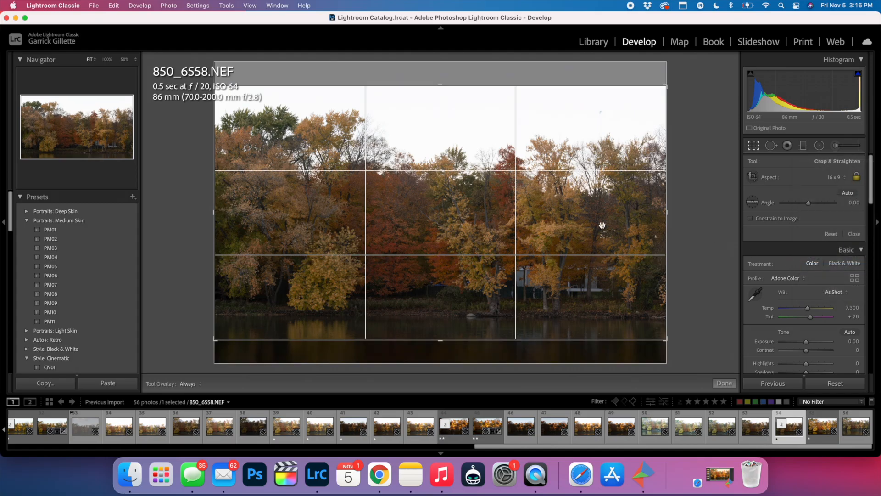
pyautogui.moveTo(471, 173); pyautogui.dragTo(471, 162)
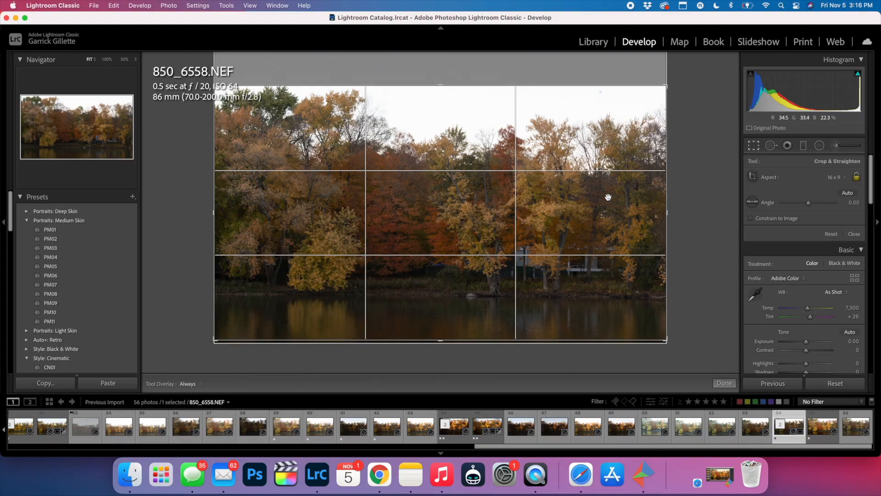
pyautogui.click(854, 235)
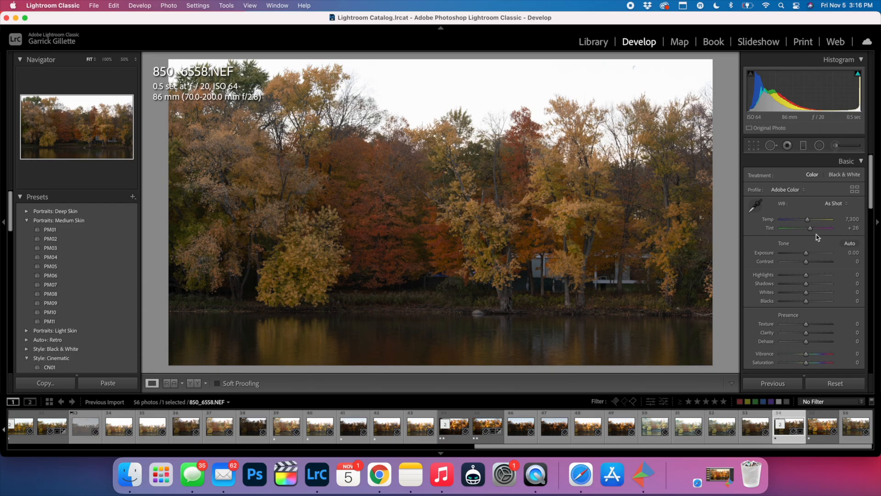
# - Set the white balance to Auto and adjust the tone with Highlights at -75 and Shadows at +68
pyautogui.click(834, 203)
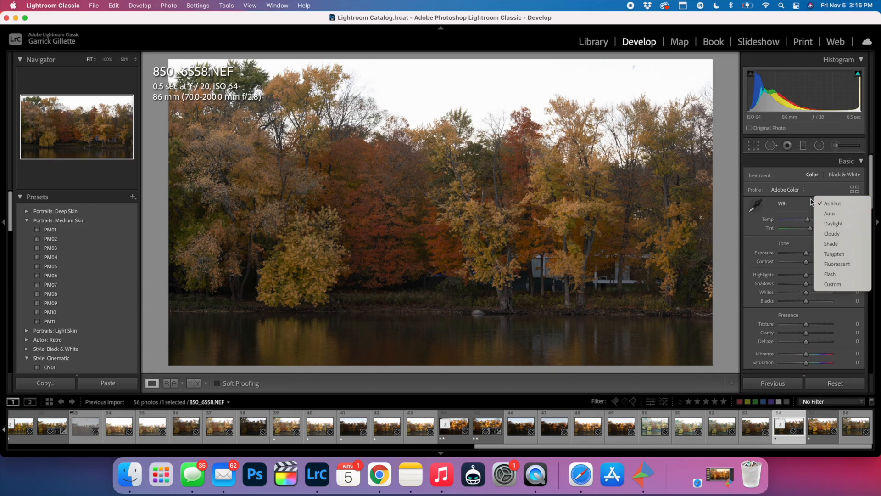
pyautogui.click(833, 216)
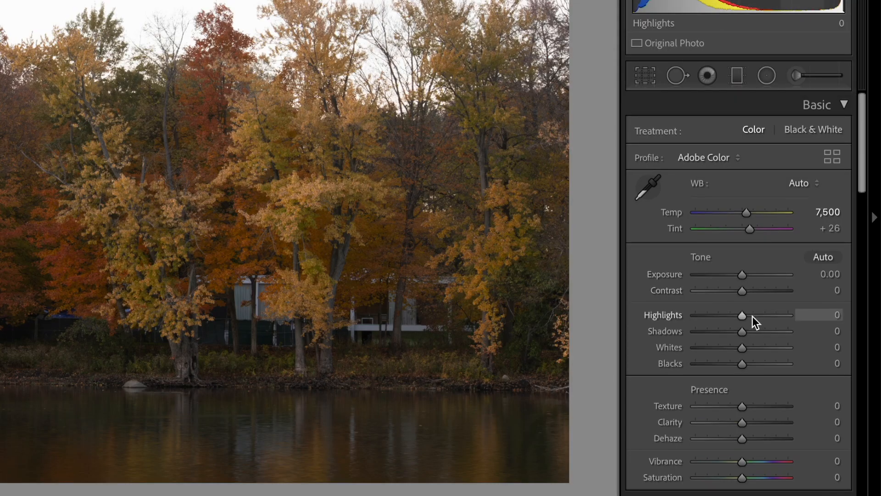
pyautogui.moveTo(745, 316); pyautogui.dragTo(770, 330)
pyautogui.scroll(-2, 754, 345)
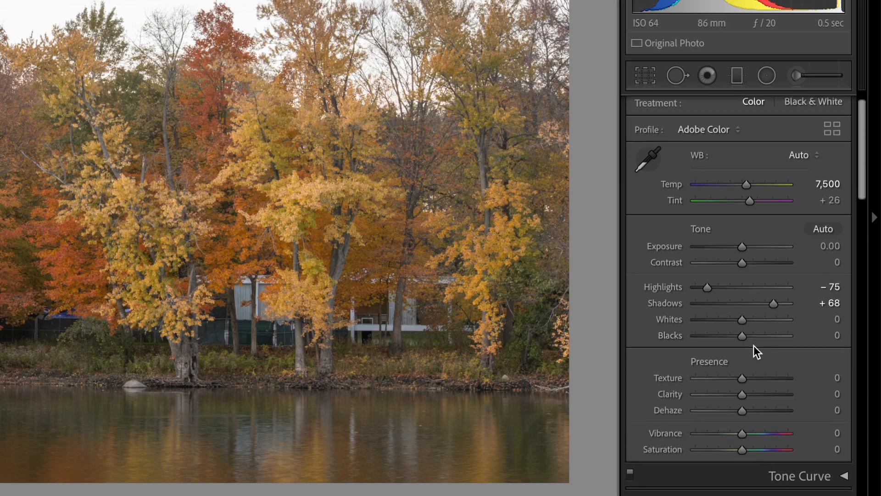
# - Set Whites to +12 and Blacks to -62, using the clipping preview as a guide
pyautogui.press('alt')
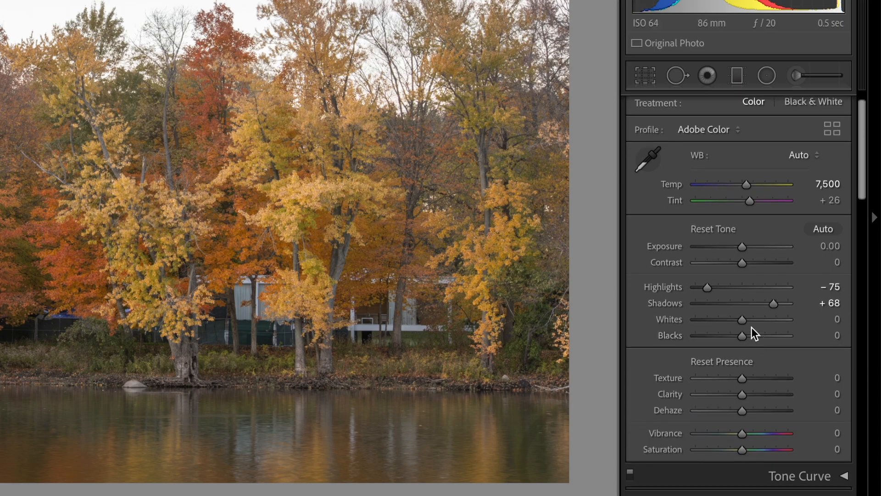
pyautogui.moveTo(744, 321)
pyautogui.mouseDown()
pyautogui.moveTo(728, 318)
pyautogui.moveTo(756, 317)
pyautogui.moveTo(748, 316)
pyautogui.mouseUp()
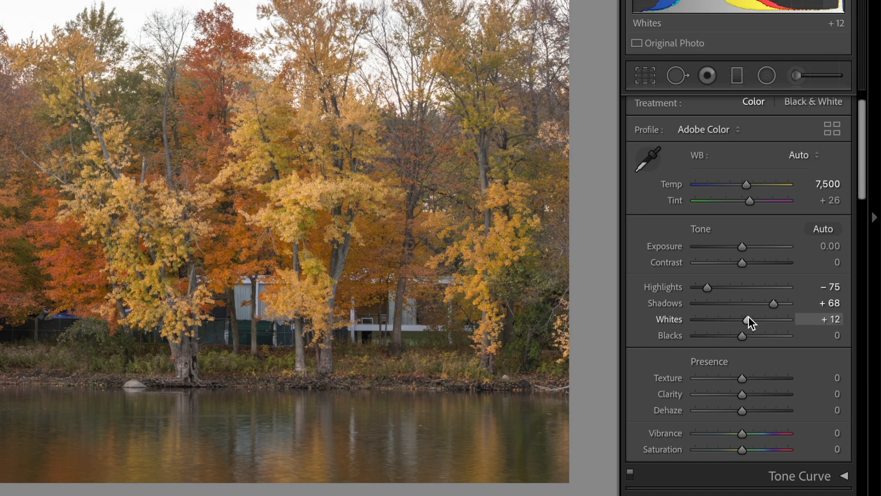
pyautogui.press('alt')
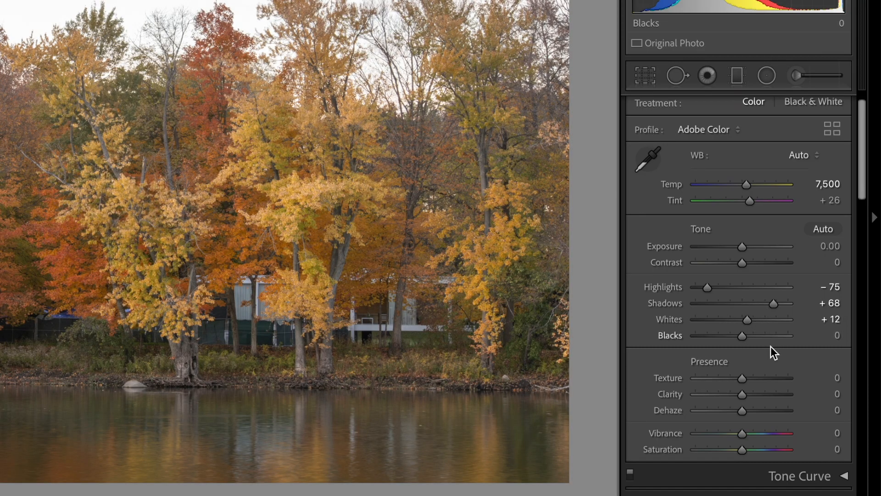
pyautogui.press('alt')
pyautogui.press('alt')
pyautogui.moveTo(744, 337); pyautogui.dragTo(731, 337)
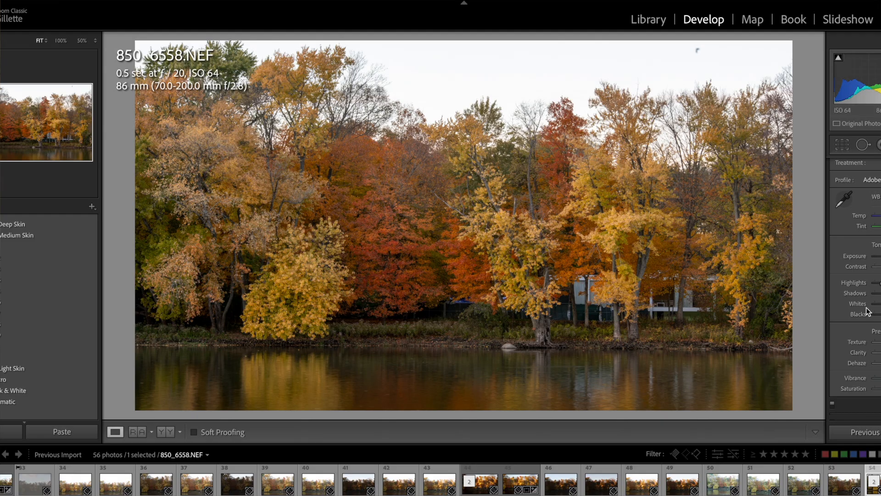
# - Remove the small dark speck in the sky with the Spot Removal tool
pyautogui.click(871, 145)
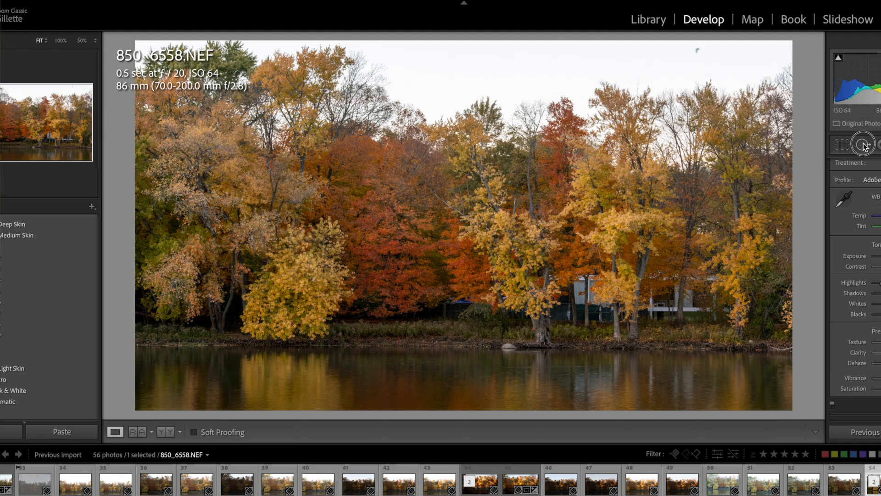
pyautogui.click(696, 51)
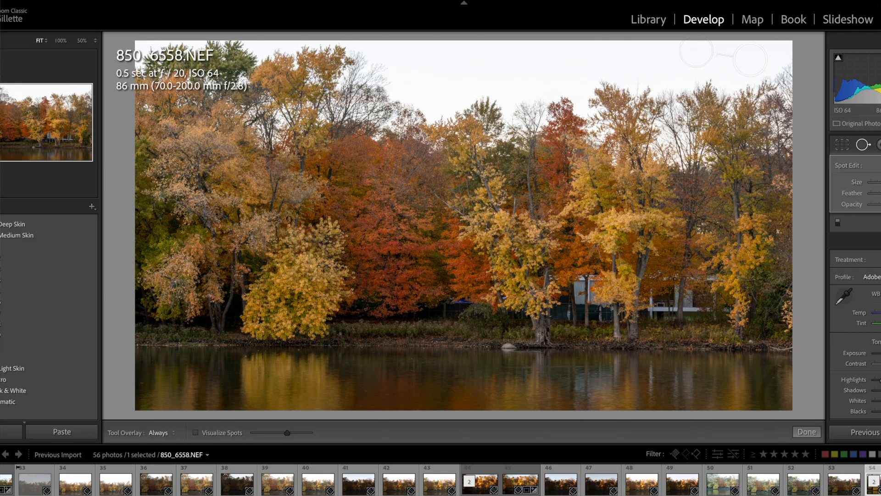
pyautogui.press('q')
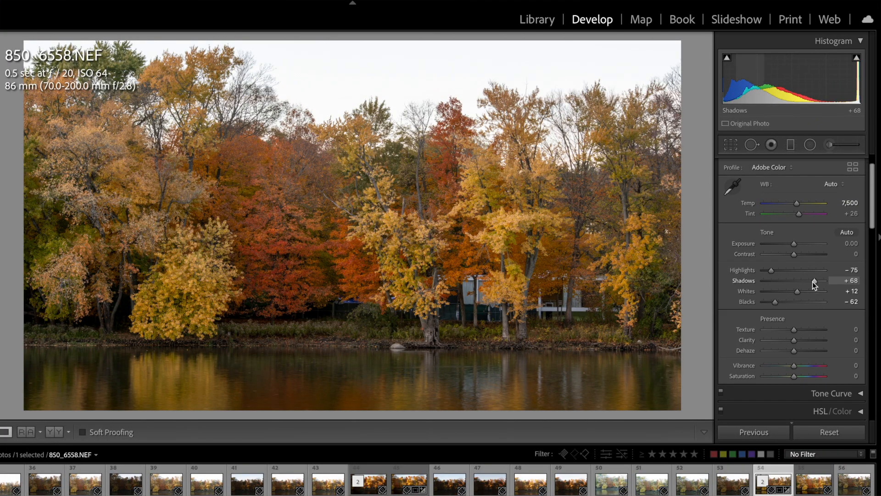
# - Raise the photo's Clarity to +7
pyautogui.scroll(-3, 812, 282)
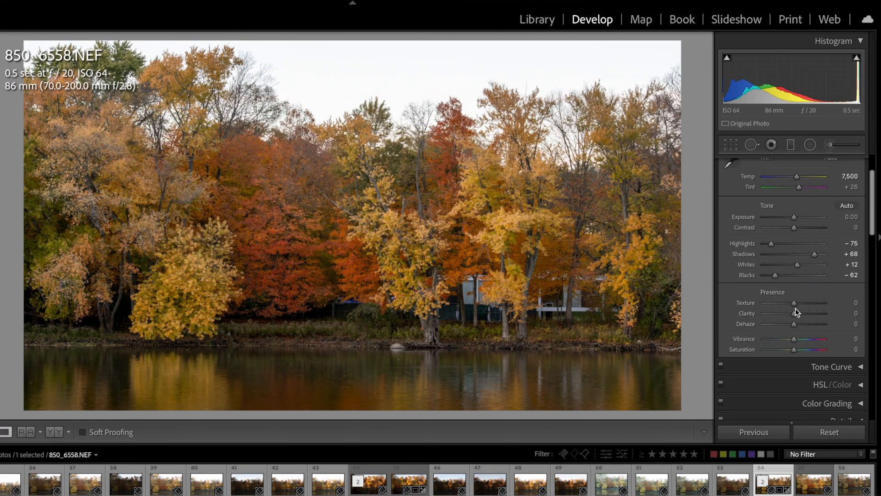
pyautogui.moveTo(793, 313); pyautogui.dragTo(795, 314)
pyautogui.scroll(-1, 794, 323)
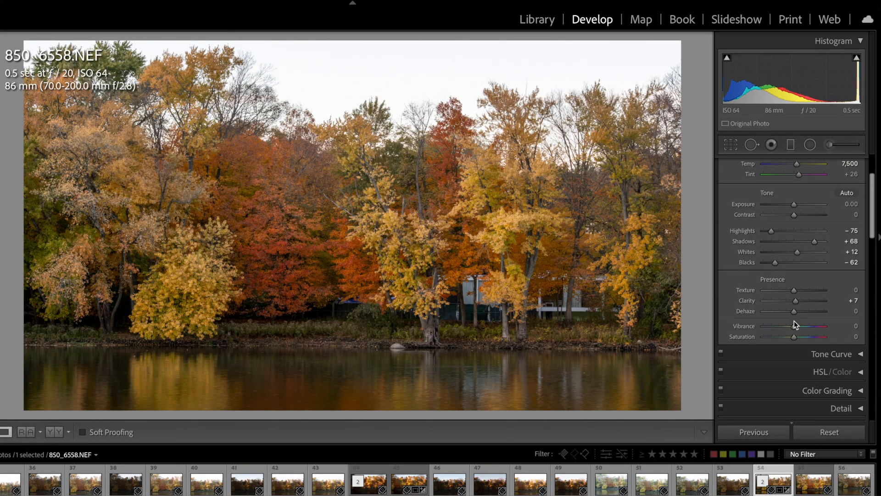
# - Turn on chromatic aberration removal and profile corrections for the lens
pyautogui.scroll(-3, 811, 324)
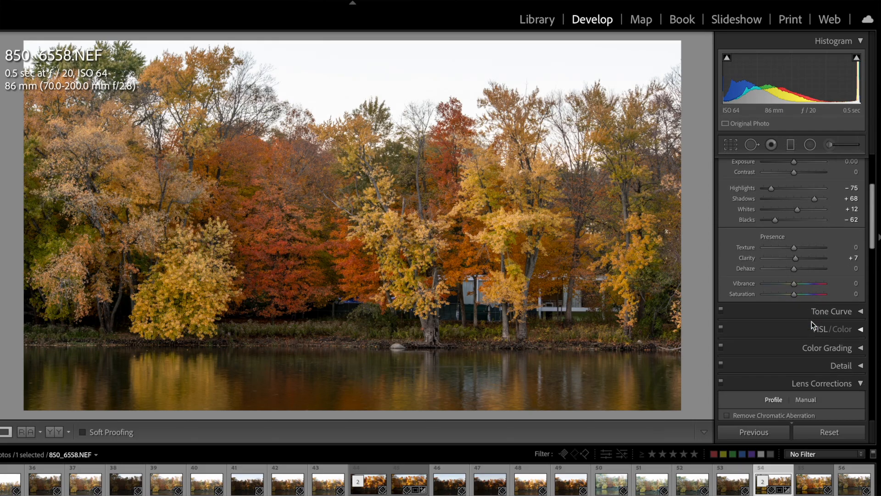
pyautogui.scroll(-2, 767, 290)
pyautogui.scroll(-5, 777, 294)
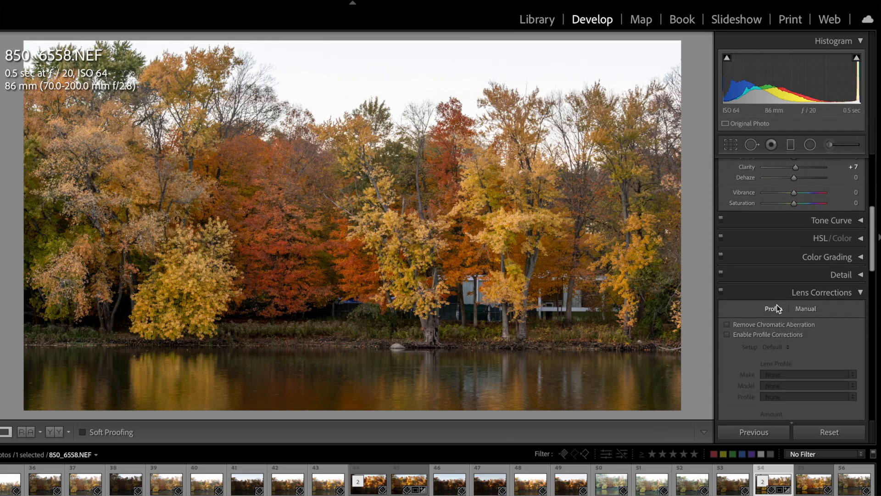
pyautogui.click(761, 315)
pyautogui.click(764, 325)
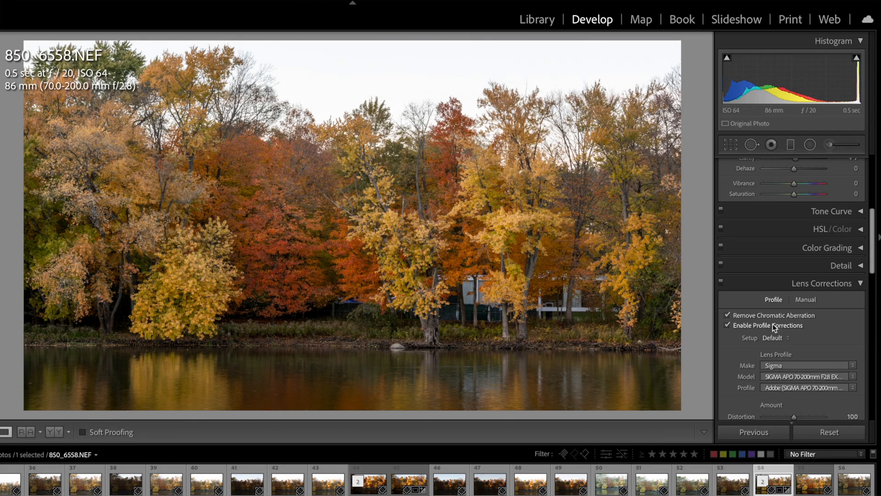
# - Try to correct the photo's level and perspective with Auto Upright
pyautogui.scroll(-1, 772, 323)
pyautogui.scroll(-4, 787, 324)
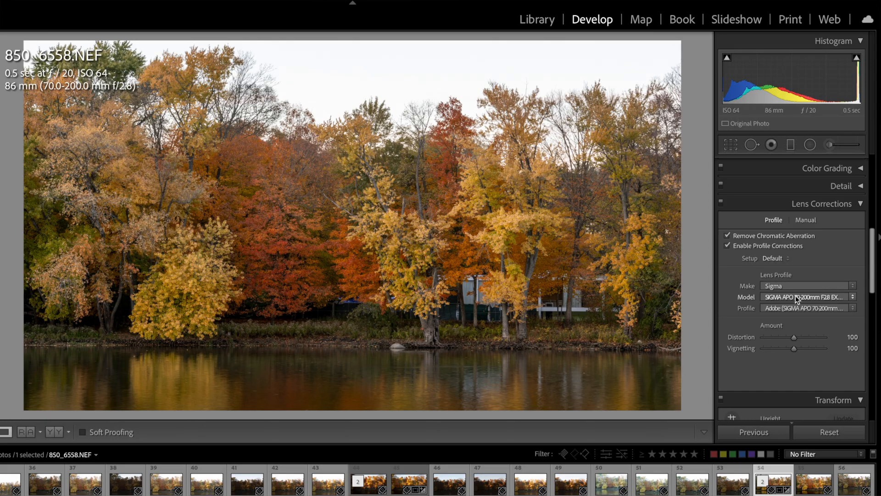
pyautogui.scroll(-2, 792, 295)
pyautogui.scroll(-6, 792, 294)
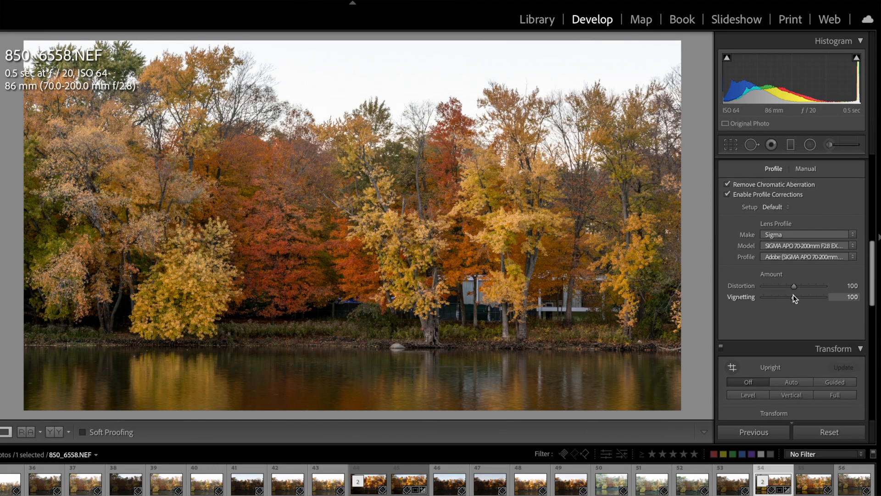
pyautogui.scroll(1, 803, 286)
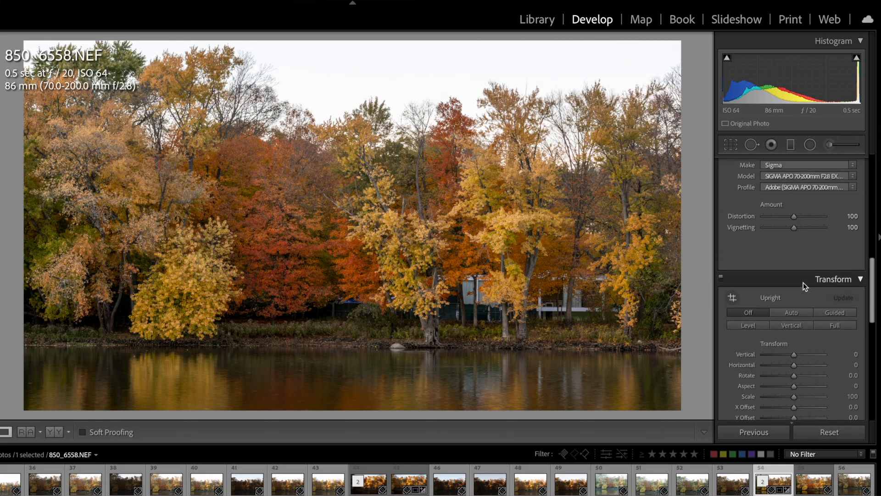
pyautogui.scroll(-1, 826, 264)
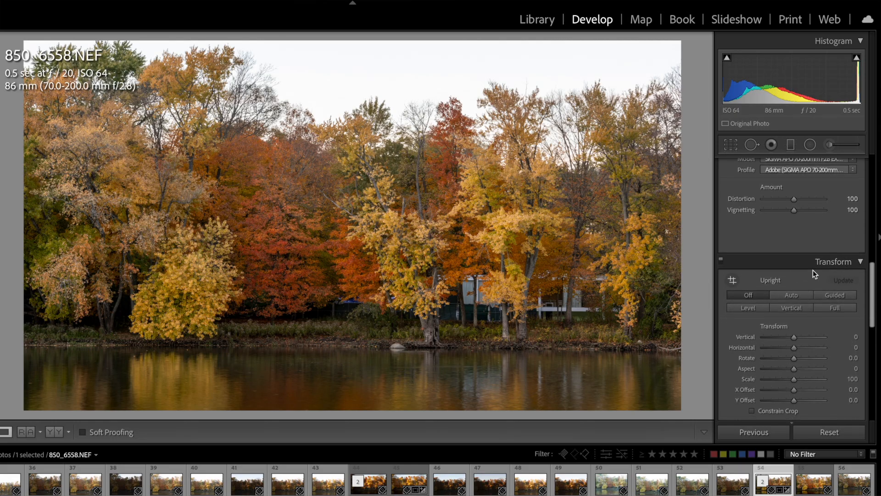
pyautogui.scroll(-1, 808, 276)
pyautogui.click(795, 285)
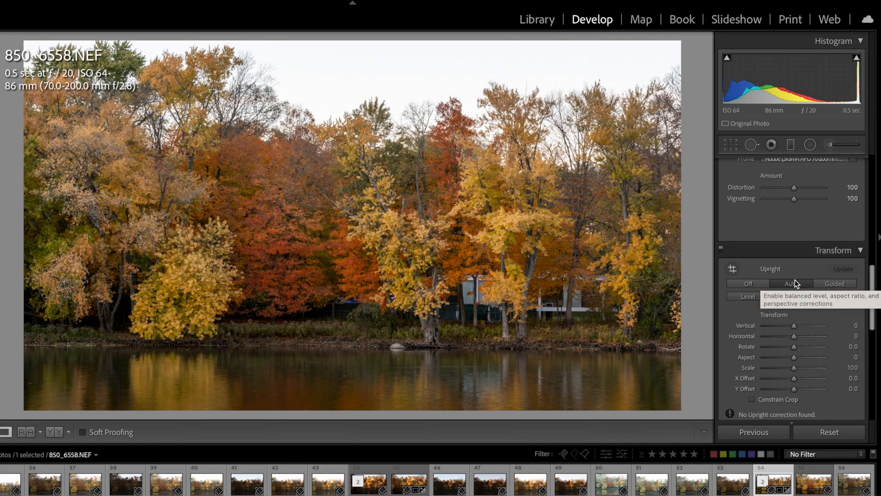
# - Add a subtle dark post-crop vignette in the Highlight Priority style
pyautogui.scroll(-6, 794, 279)
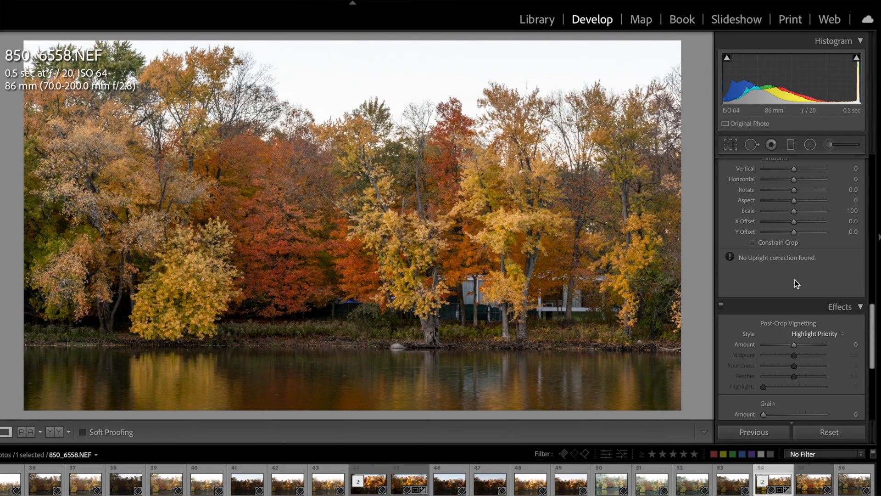
pyautogui.scroll(-1, 795, 280)
pyautogui.scroll(-1, 787, 282)
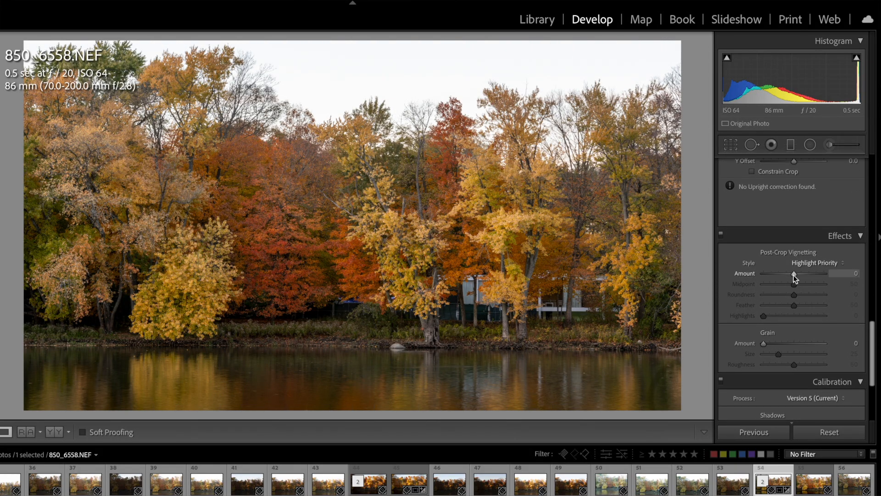
pyautogui.moveTo(794, 274); pyautogui.dragTo(787, 274)
# - Set the Blue Primary saturation to +13 in the camera calibration
pyautogui.scroll(-1, 799, 298)
pyautogui.scroll(-5, 799, 298)
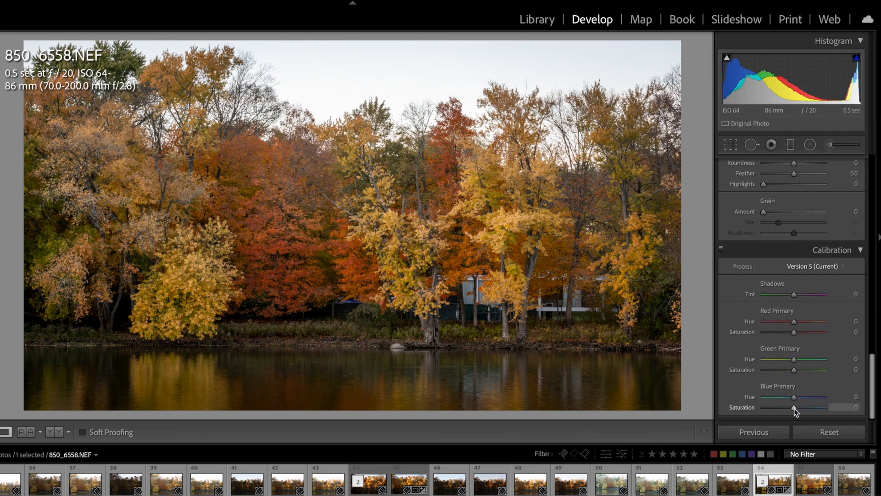
pyautogui.moveTo(794, 408); pyautogui.dragTo(798, 407)
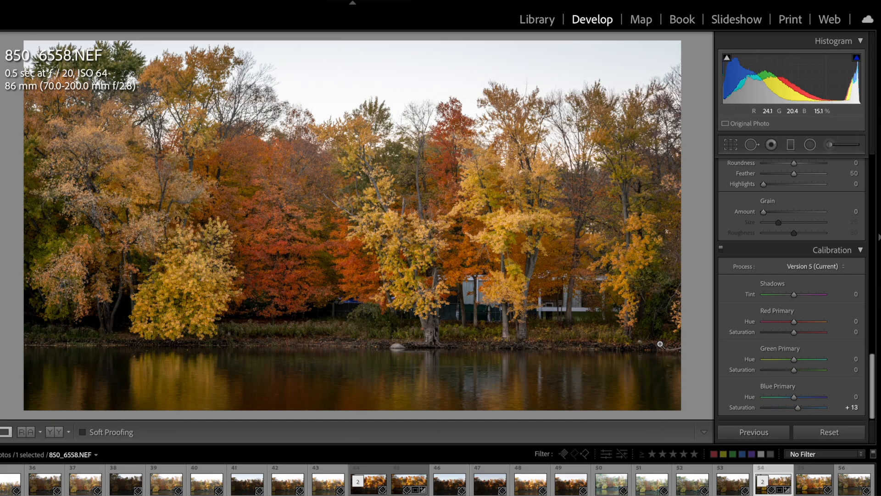
# - Paint a local Dehaze adjustment over the river water with a new Adjustment Brush mask
pyautogui.scroll(10, 770, 329)
pyautogui.scroll(15, 768, 334)
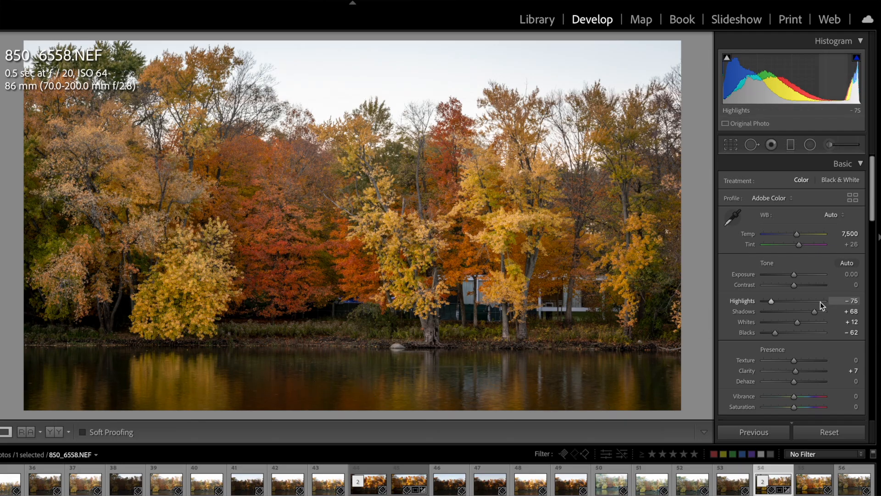
pyautogui.click(831, 146)
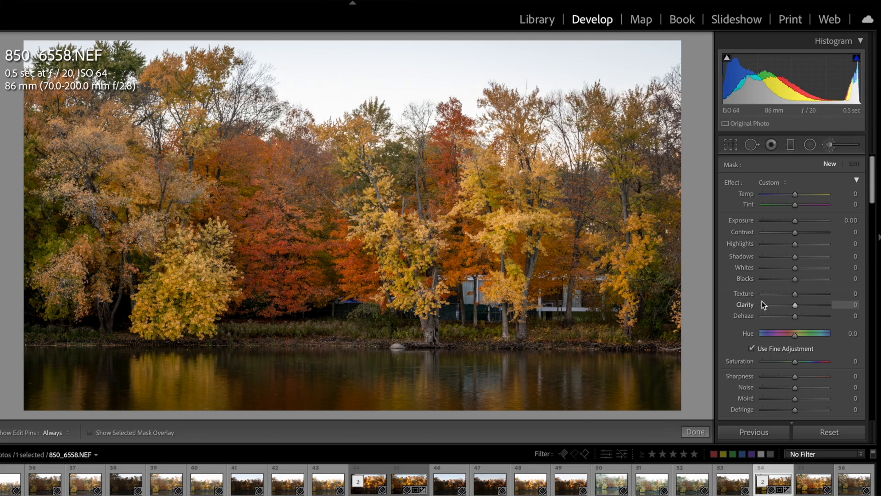
pyautogui.scroll(-1, 794, 310)
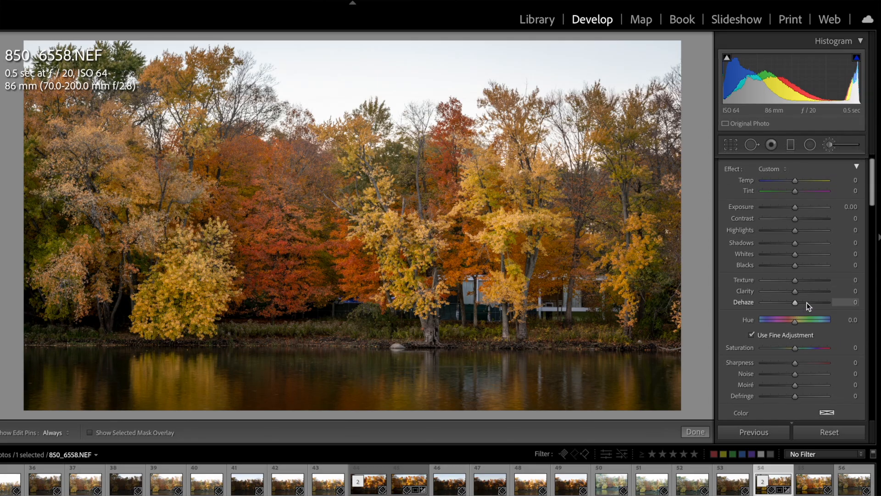
pyautogui.click(806, 303)
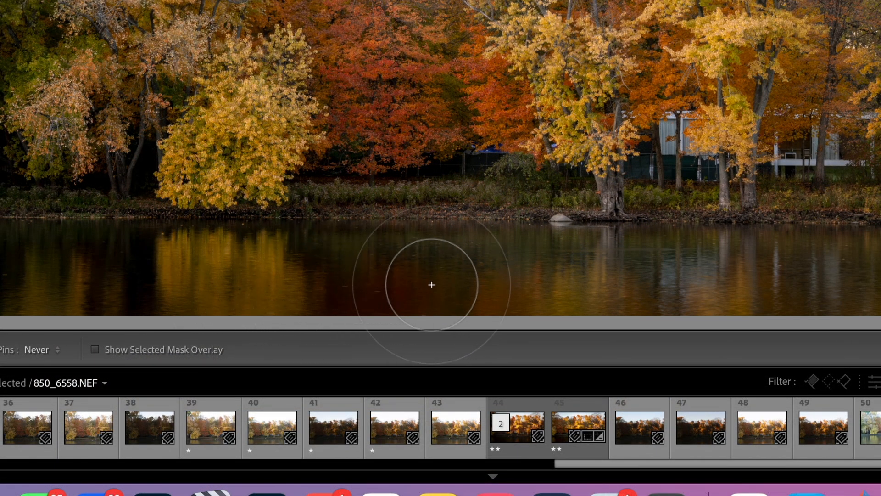
# - Toggle the brush's edit pins between shown and hidden to inspect the brushed water area without the marker
pyautogui.press('h')
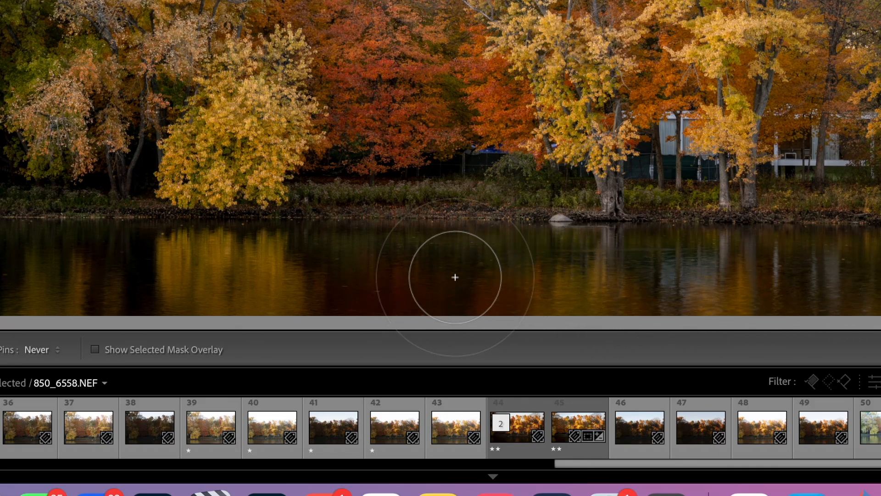
pyautogui.press('h')
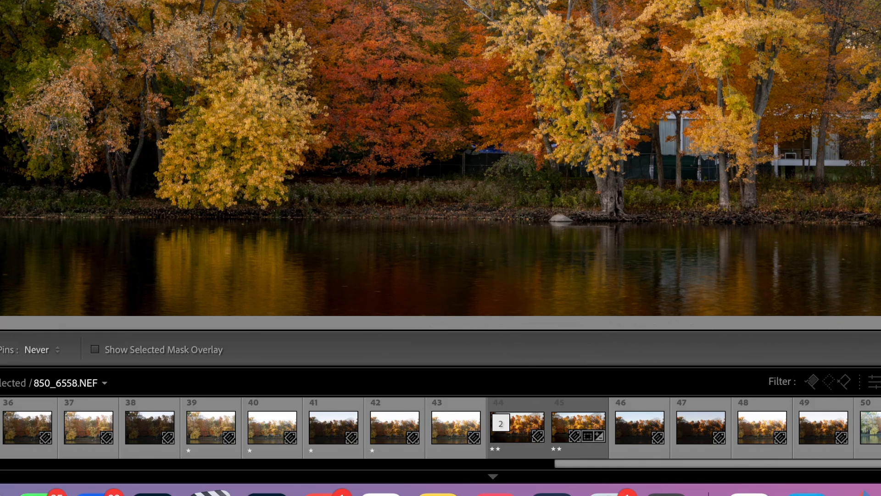
pyautogui.press('h')
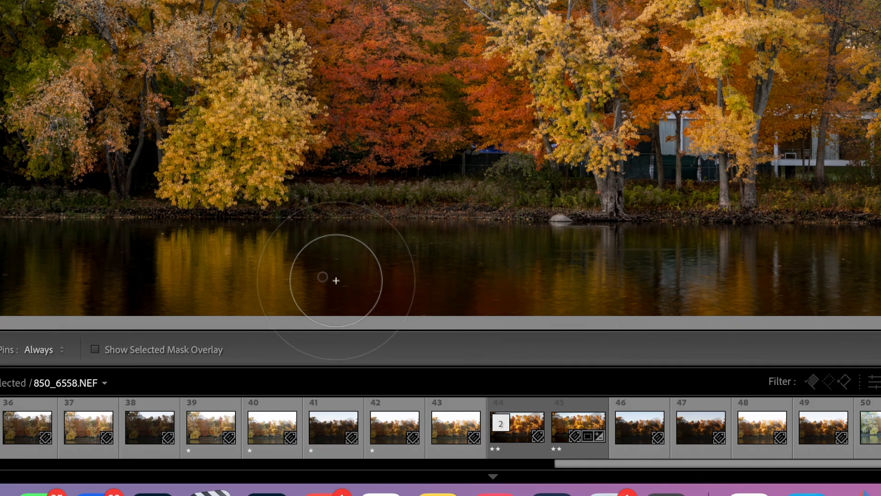
pyautogui.press('h')
pyautogui.press('h')
pyautogui.press('h')
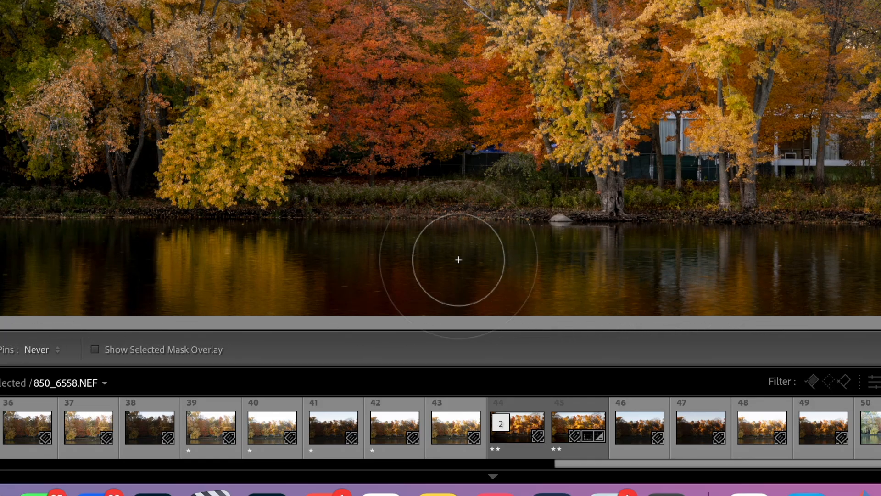
pyautogui.press('h')
pyautogui.press('h')
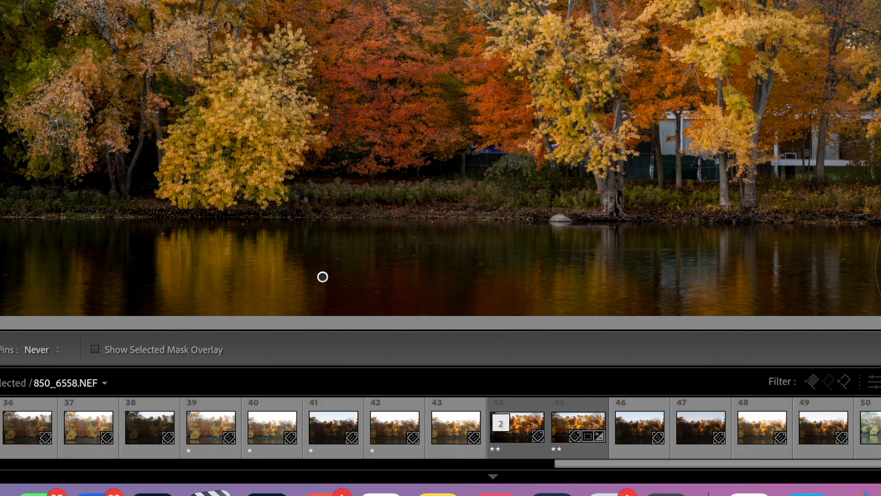
pyautogui.press('h')
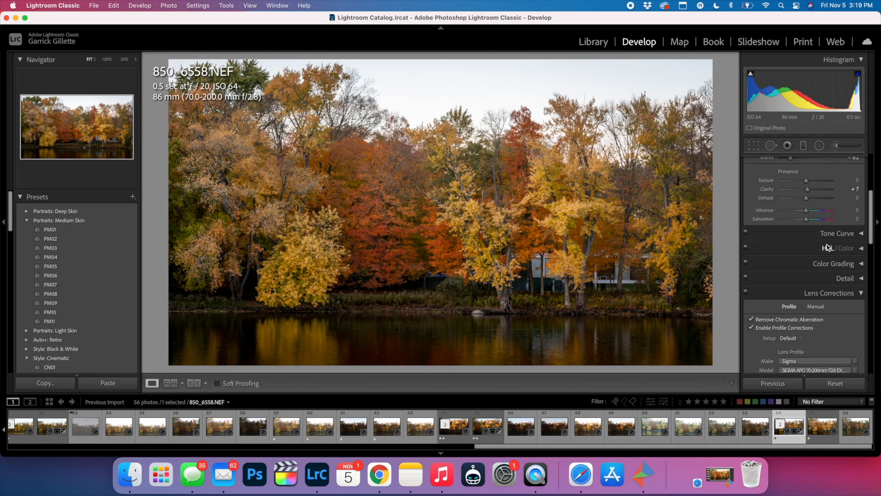
# - Open a copy of the photo with Lightroom adjustments in Color Efex Pro 4, continuing with the trial version
pyautogui.scroll(5, 826, 266)
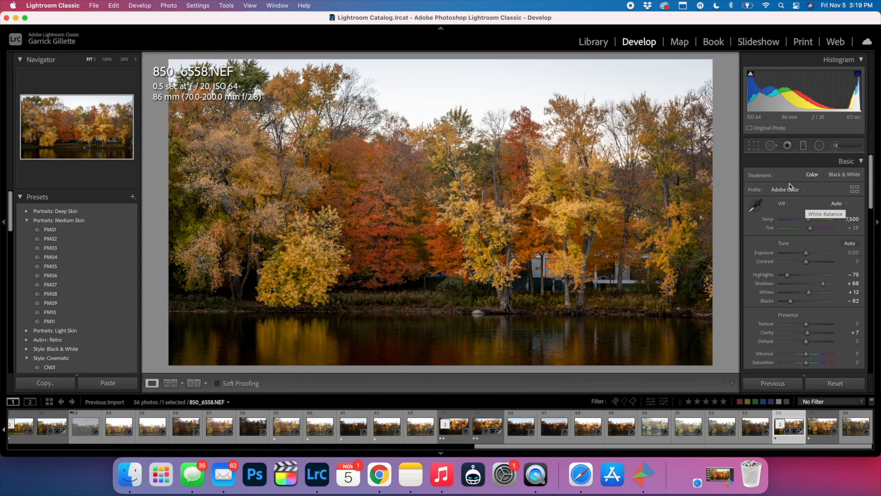
pyautogui.scroll(1, 803, 204)
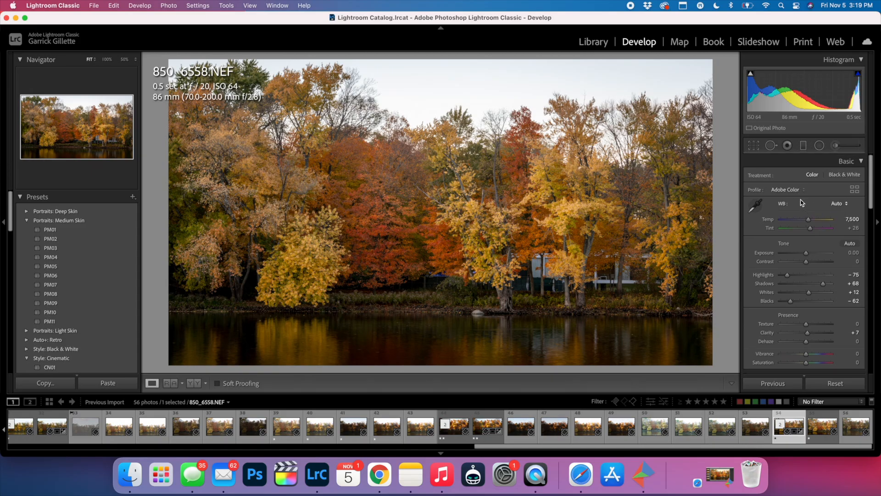
pyautogui.scroll(1, 795, 198)
pyautogui.rightClick(777, 433)
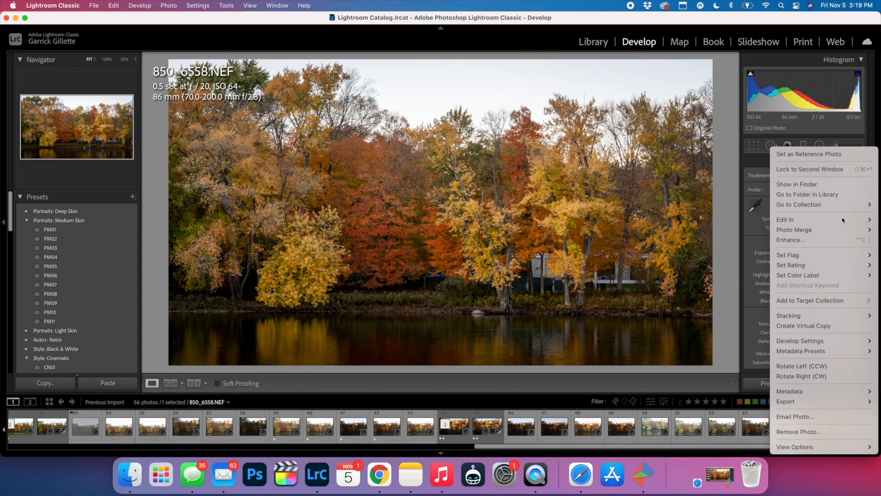
pyautogui.moveTo(833, 222)
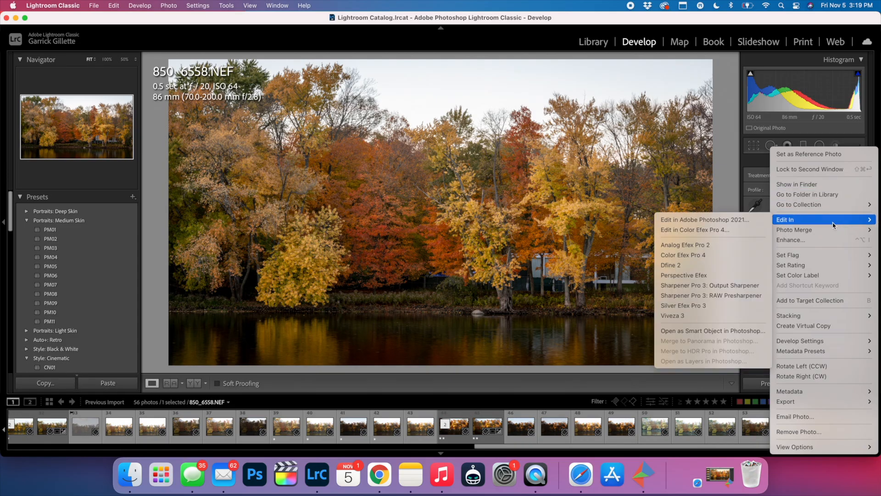
pyautogui.click(696, 230)
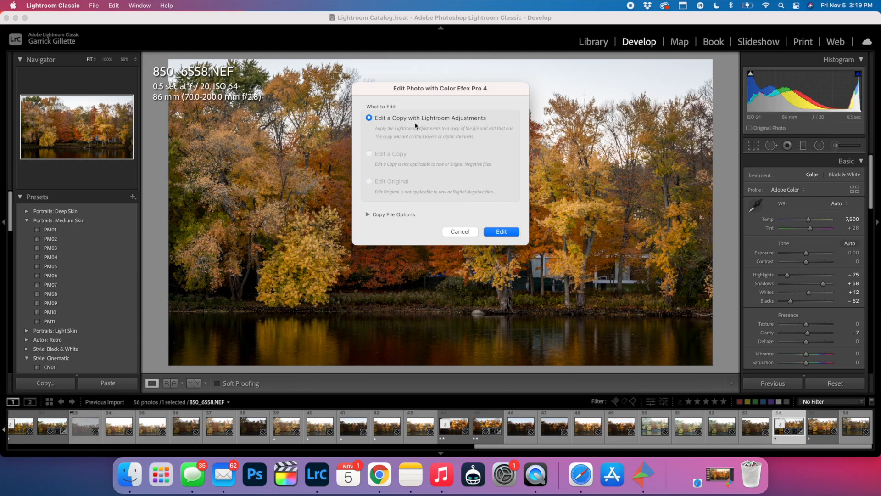
pyautogui.click(511, 232)
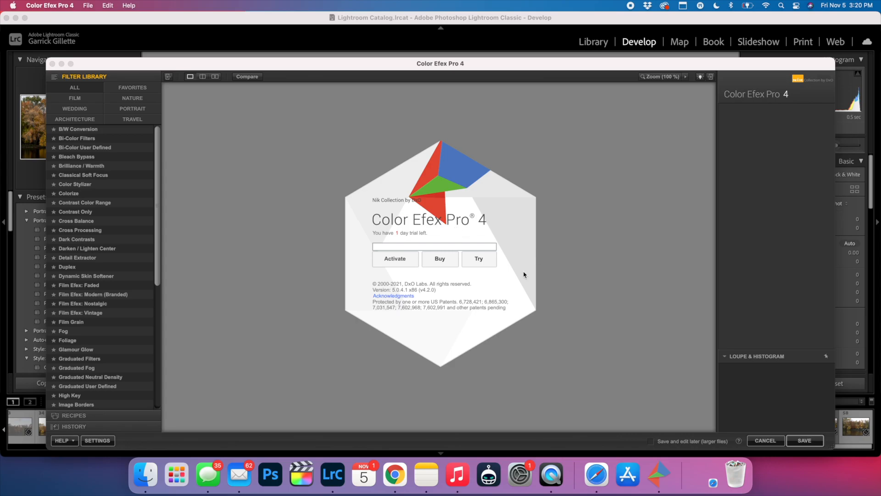
pyautogui.click(478, 259)
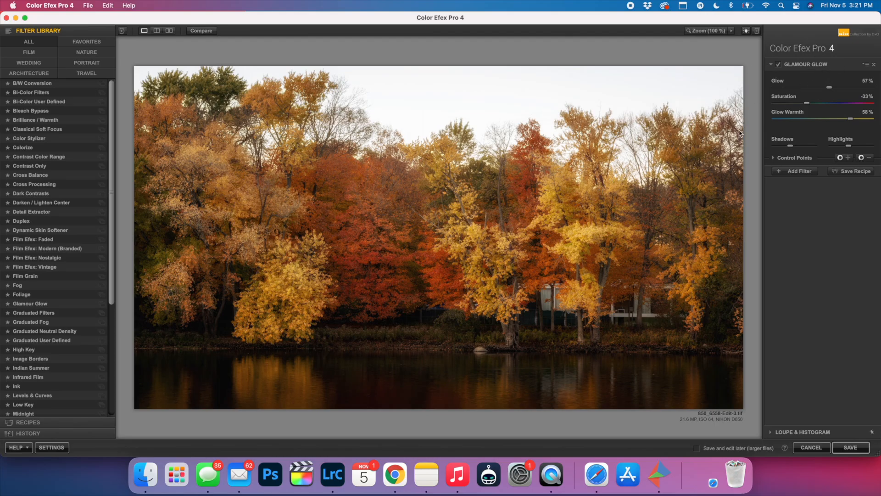
# - Turn off the Glamour Glow filter and replace it with the Brilliance / Warmth preset 01 - Neutral
pyautogui.click(780, 66)
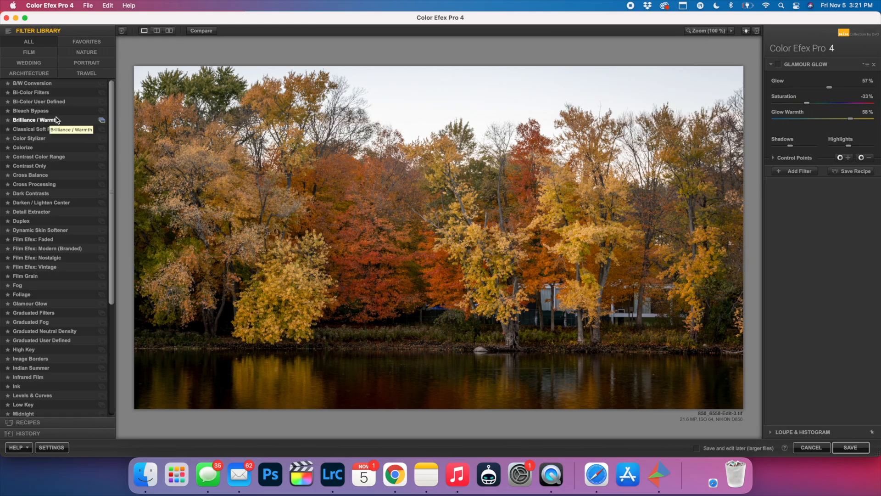
pyautogui.click(102, 120)
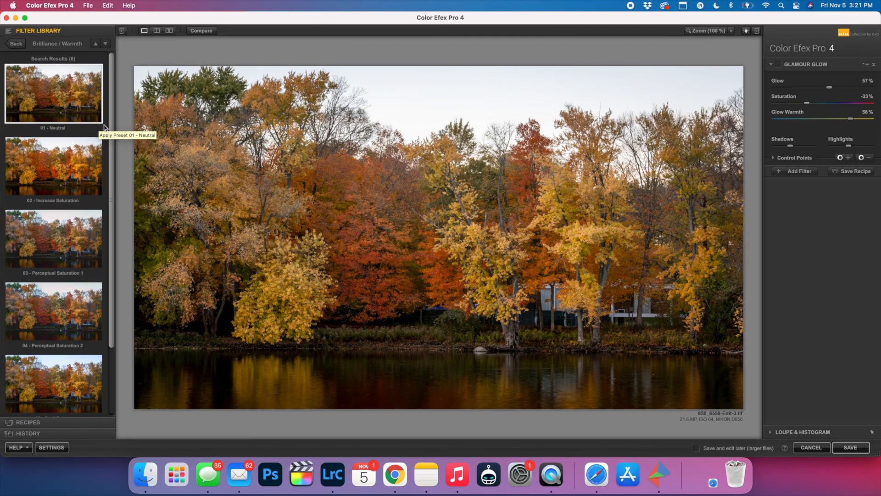
pyautogui.click(67, 99)
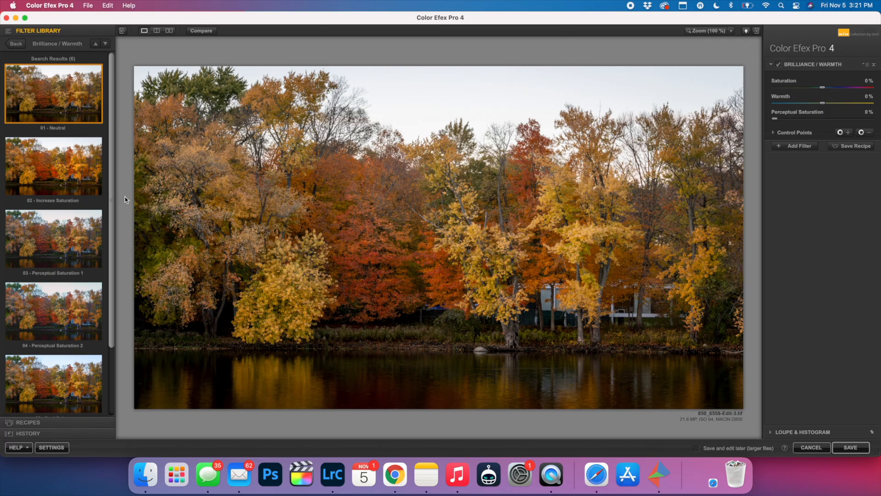
# - Try the Brilliance / Warmth presets Increase Saturation, Perceptual Saturation 1 and 2, Cool Colors and Warm Colors, and return to 01 - Neutral
pyautogui.scroll(-3, 80, 195)
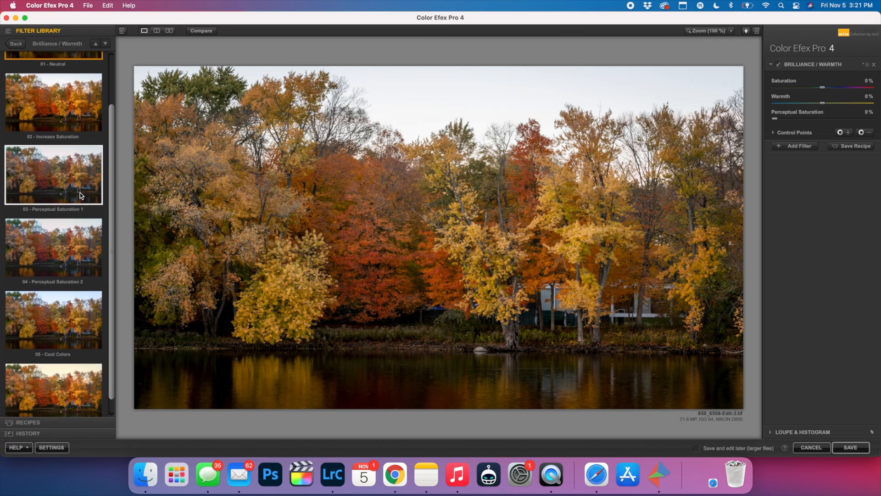
pyautogui.scroll(-1, 56, 136)
pyautogui.scroll(2, 72, 133)
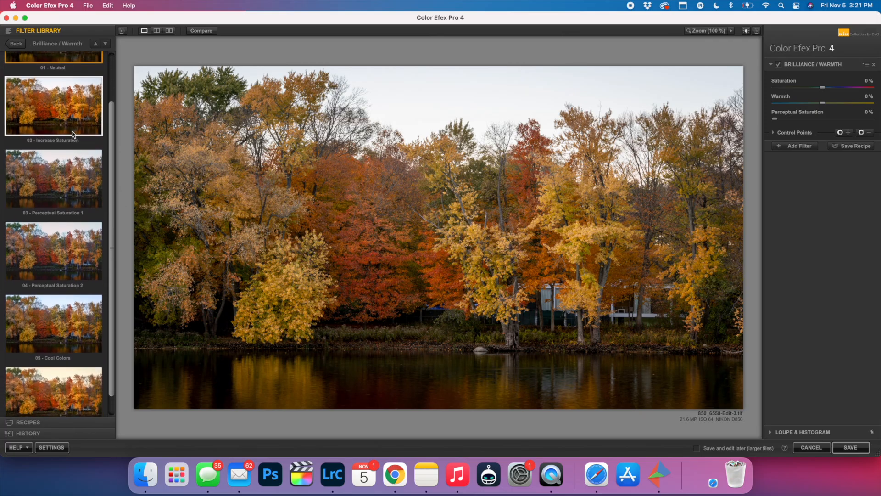
pyautogui.click(72, 129)
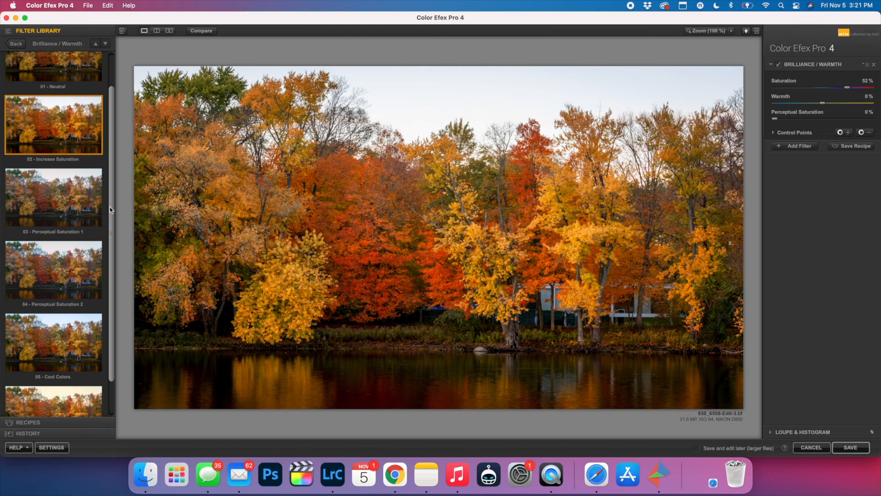
pyautogui.click(69, 204)
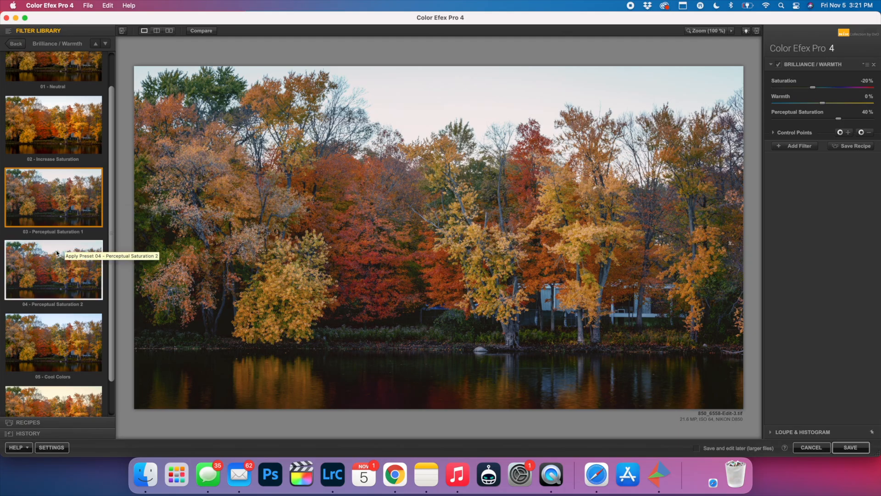
pyautogui.click(55, 276)
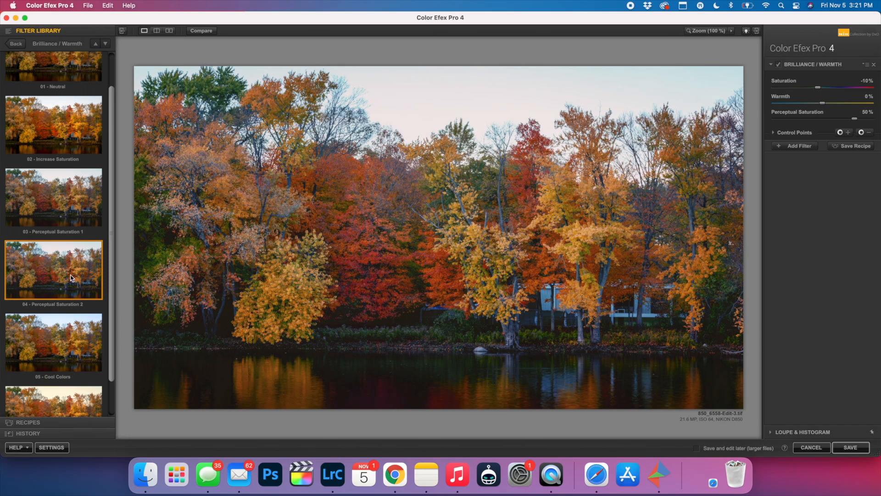
pyautogui.scroll(-3, 71, 277)
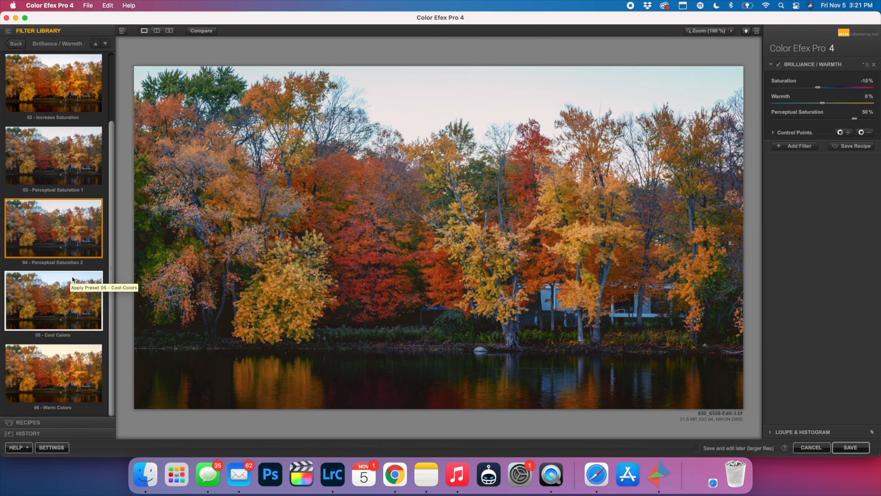
pyautogui.click(49, 289)
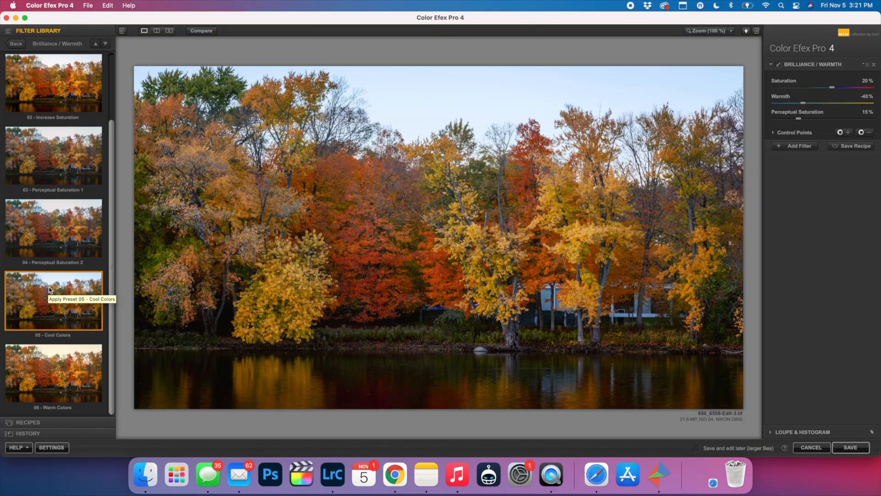
pyautogui.click(39, 367)
pyautogui.scroll(3, 51, 349)
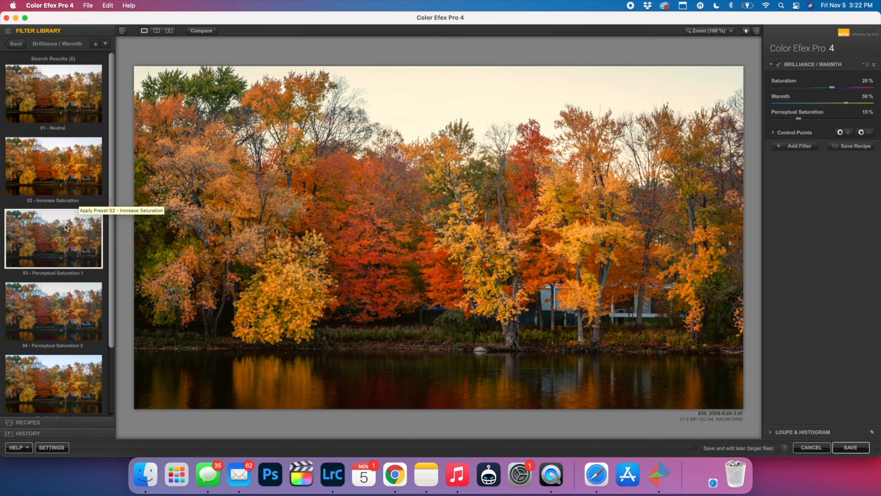
pyautogui.click(51, 237)
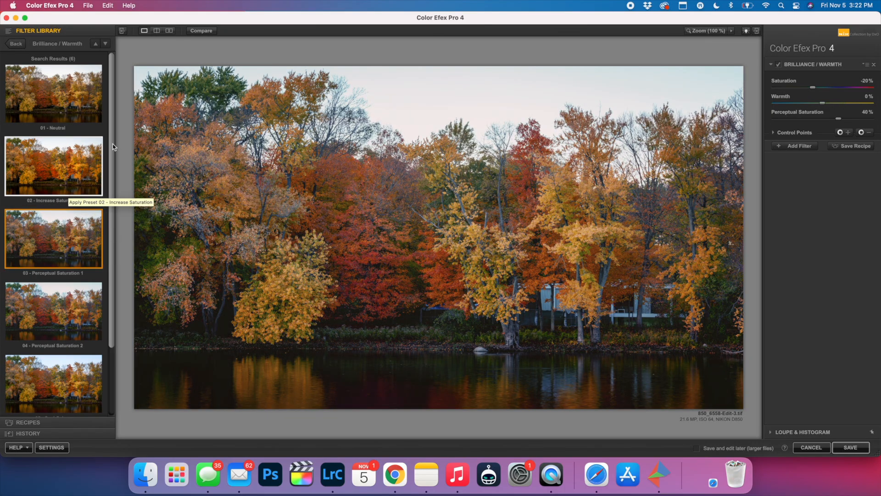
pyautogui.click(81, 106)
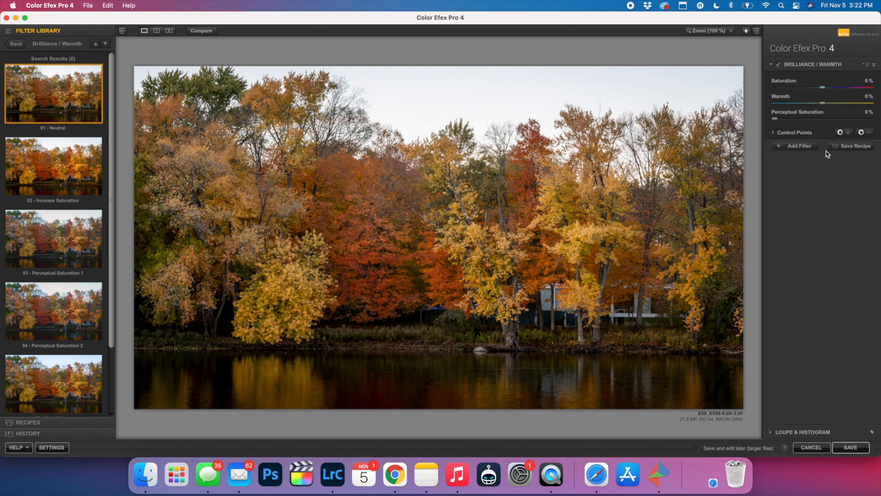
# - Stack a second filter on the photo, Glamour Glow, using its 05 - Warm Glow preset
pyautogui.click(803, 146)
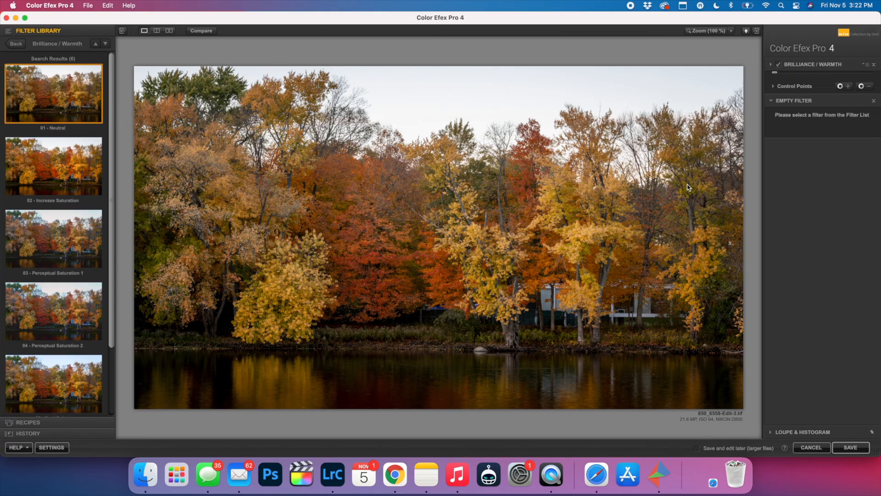
pyautogui.click(16, 44)
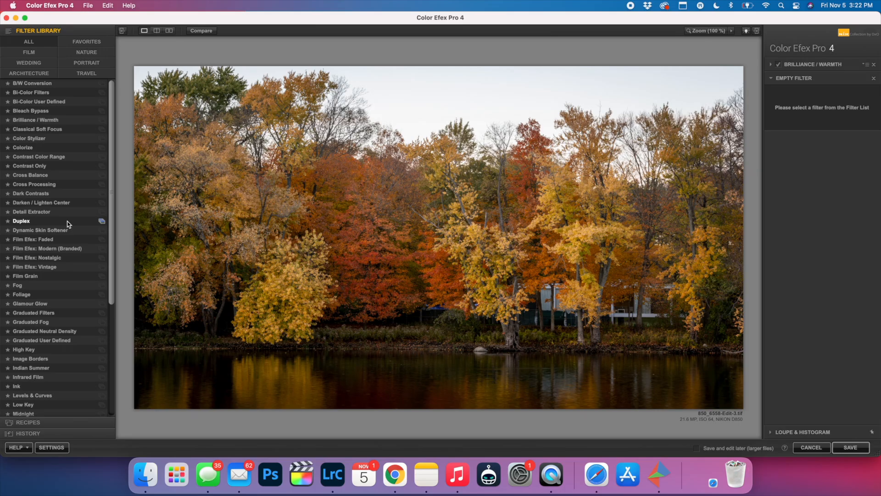
pyautogui.scroll(-1, 75, 257)
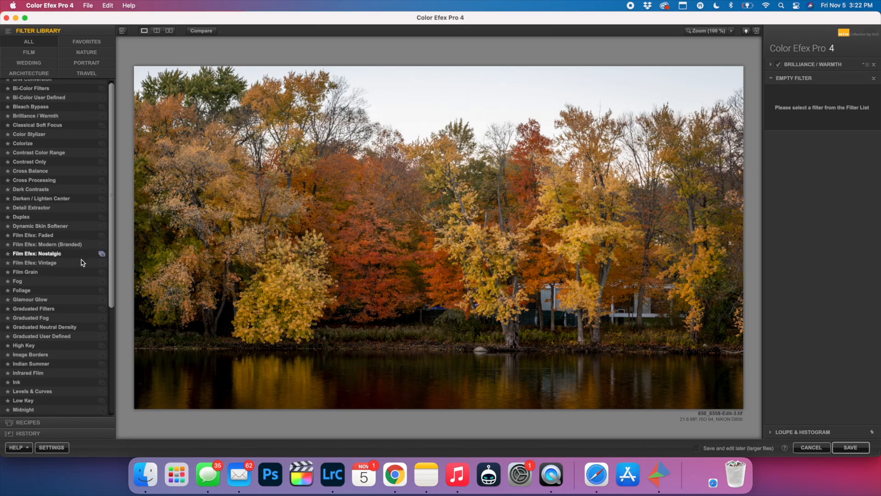
pyautogui.click(100, 297)
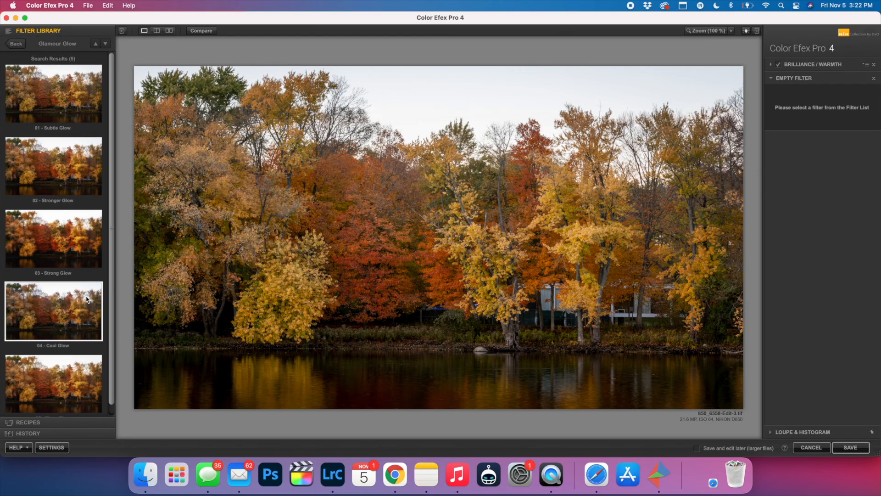
pyautogui.scroll(-2, 84, 298)
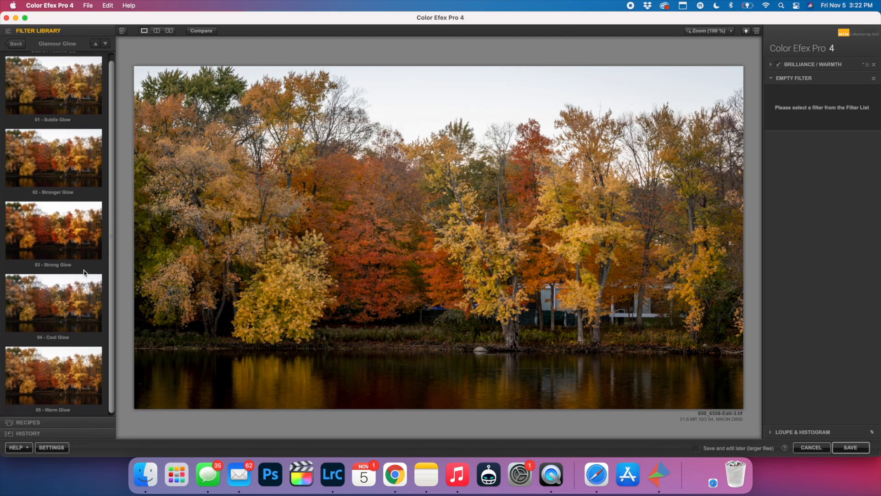
pyautogui.click(70, 363)
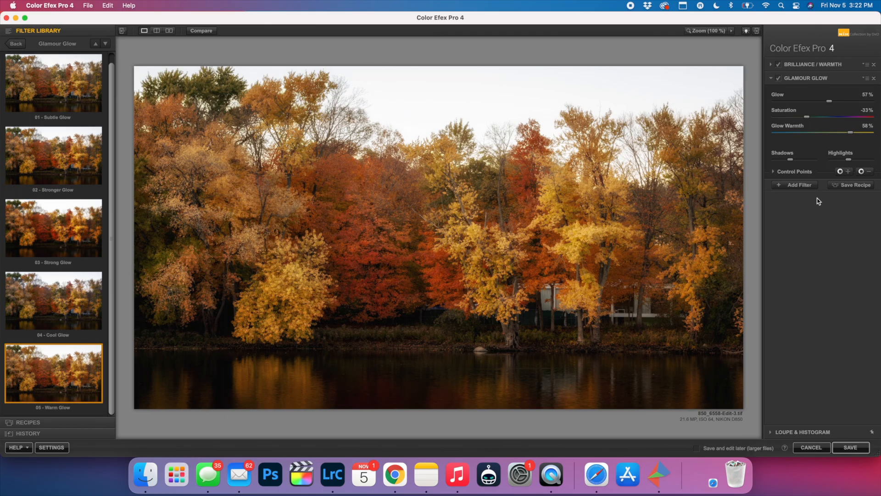
# - Add a third filter, Vignette: Lens, using its 01 - Darkened Vignette preset
pyautogui.click(802, 185)
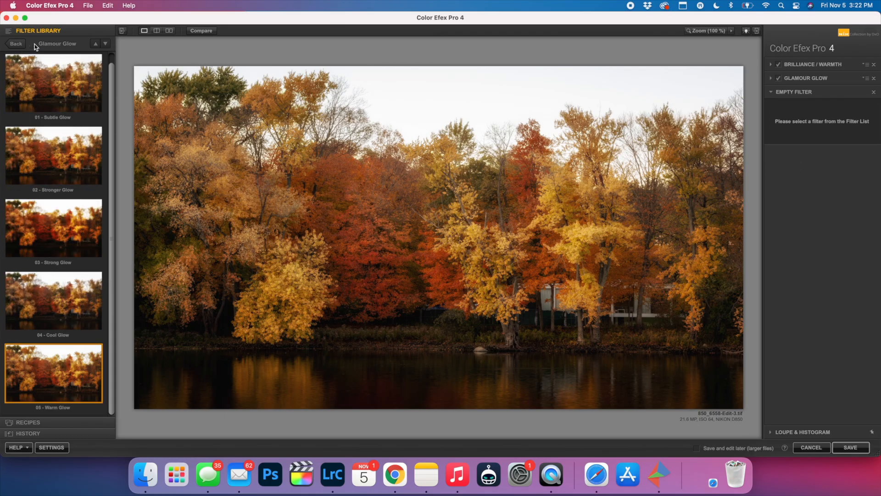
pyautogui.click(16, 45)
pyautogui.scroll(-10, 61, 262)
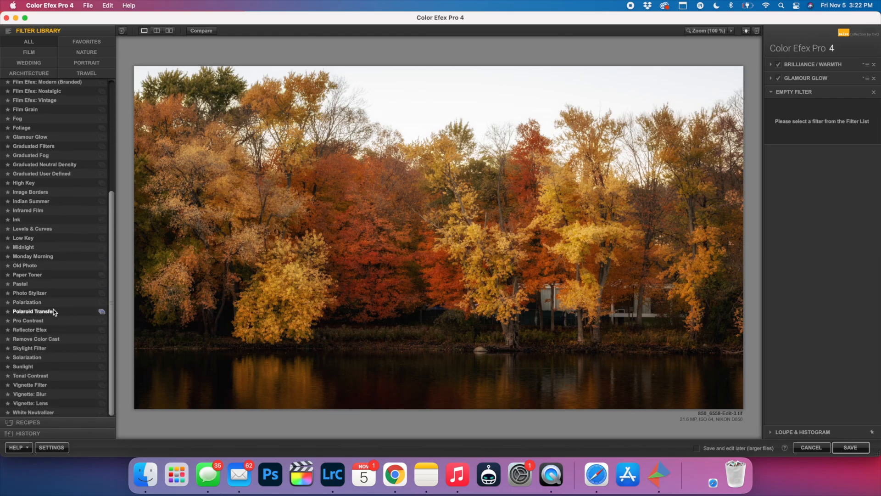
pyautogui.click(102, 403)
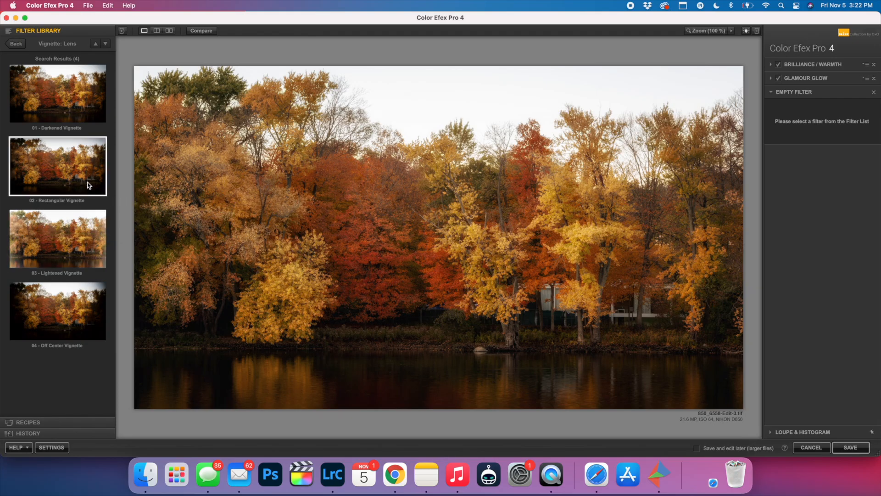
pyautogui.click(71, 101)
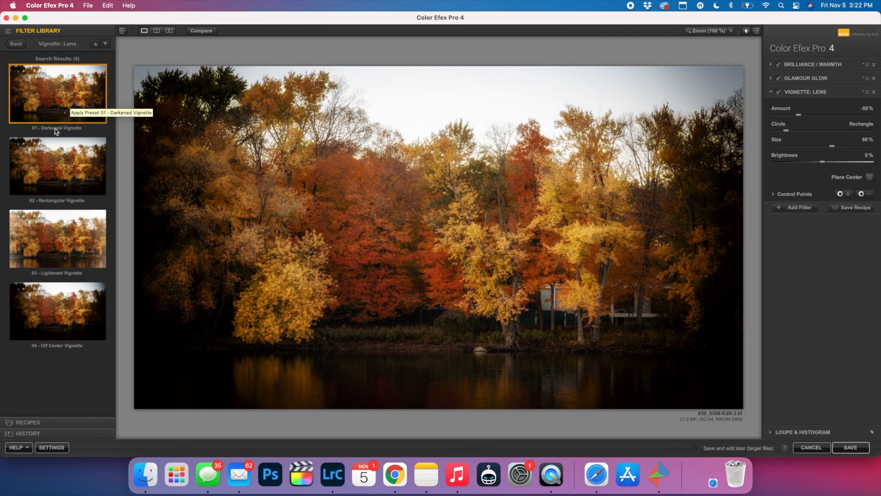
# - Compare the Darkened, Rectangular and Off Center vignette presets, settle on 02 - Rectangular Vignette, and save the filtered image
pyautogui.click(54, 166)
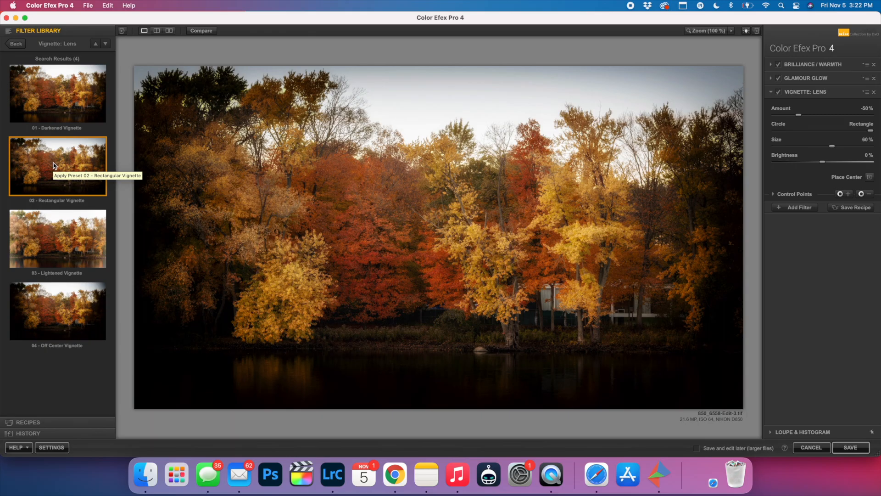
pyautogui.click(64, 99)
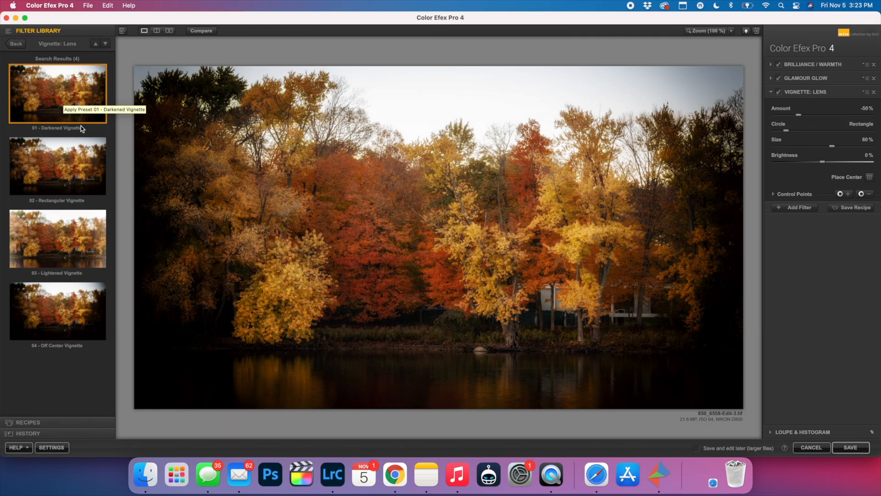
pyautogui.click(65, 156)
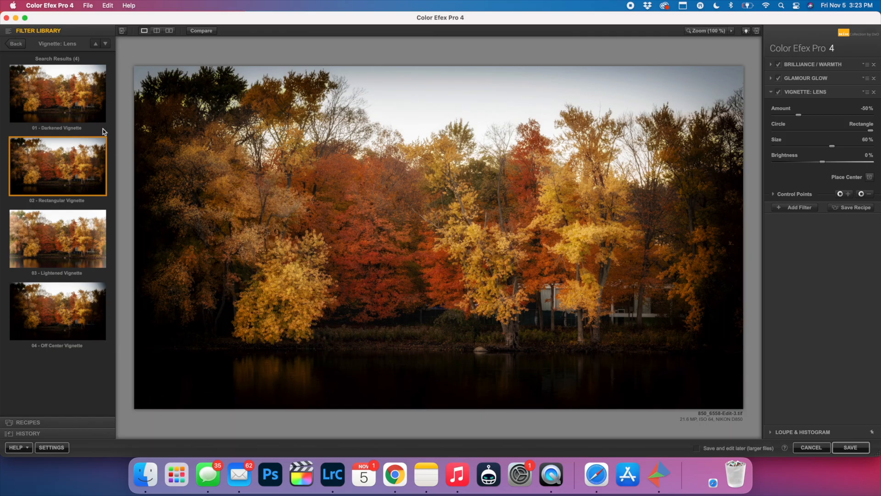
pyautogui.click(67, 109)
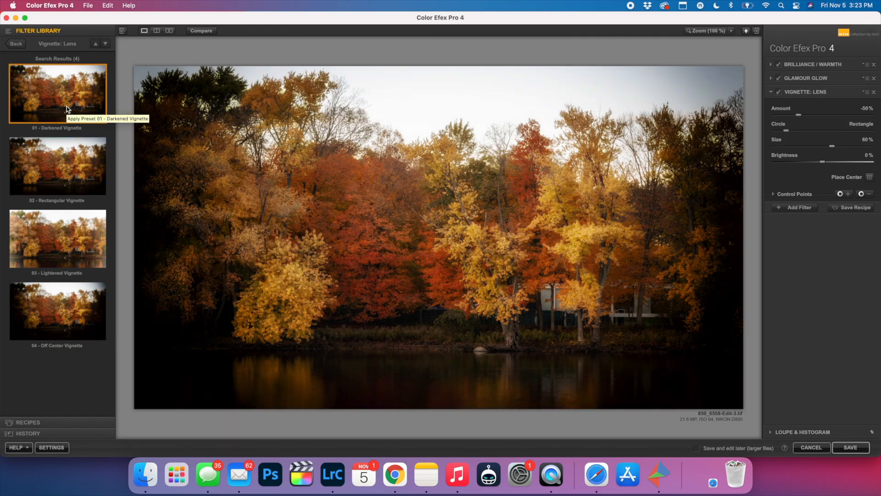
pyautogui.click(64, 173)
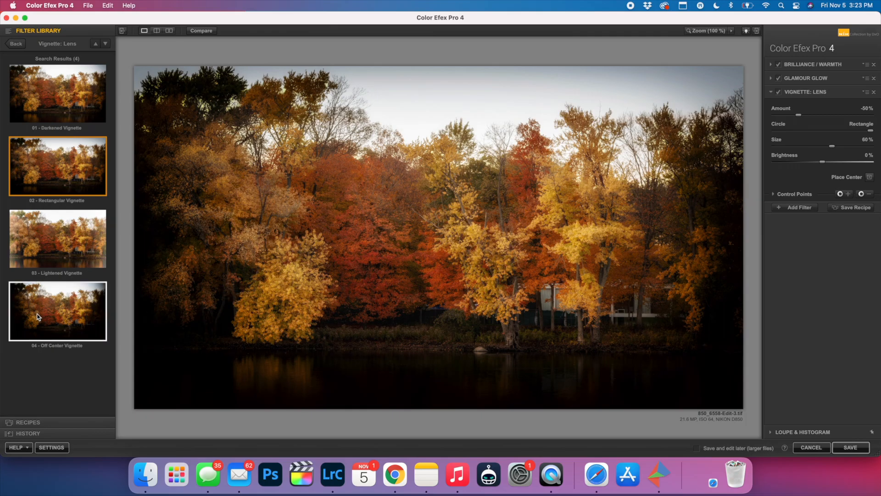
pyautogui.click(54, 316)
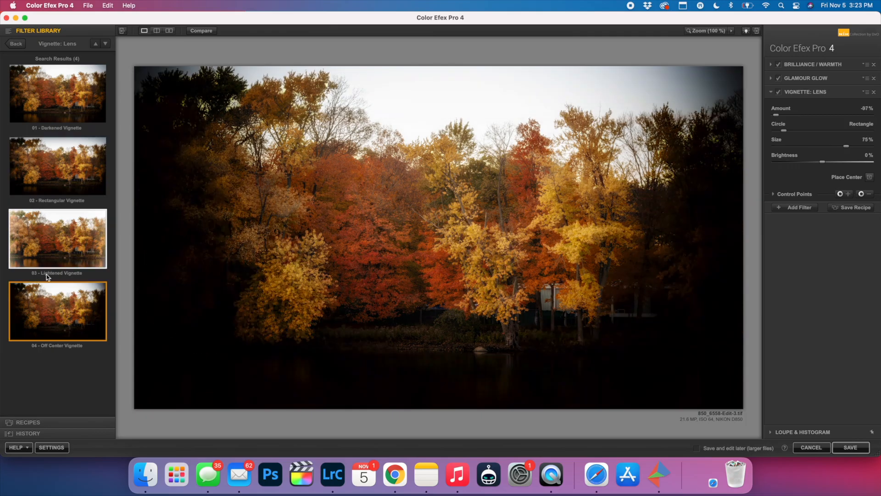
pyautogui.click(65, 180)
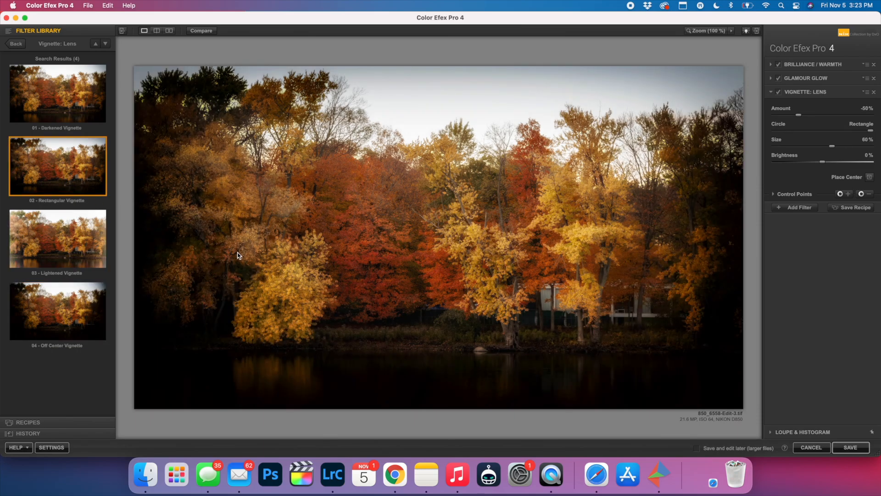
pyautogui.click(853, 447)
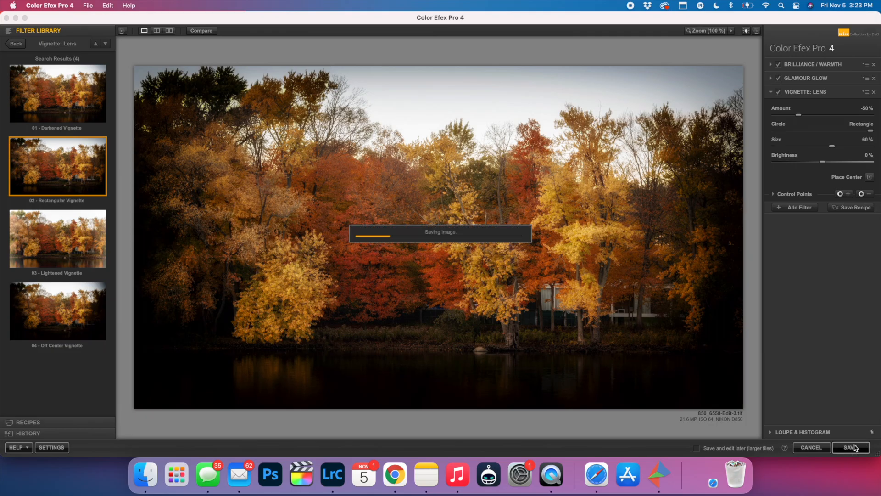